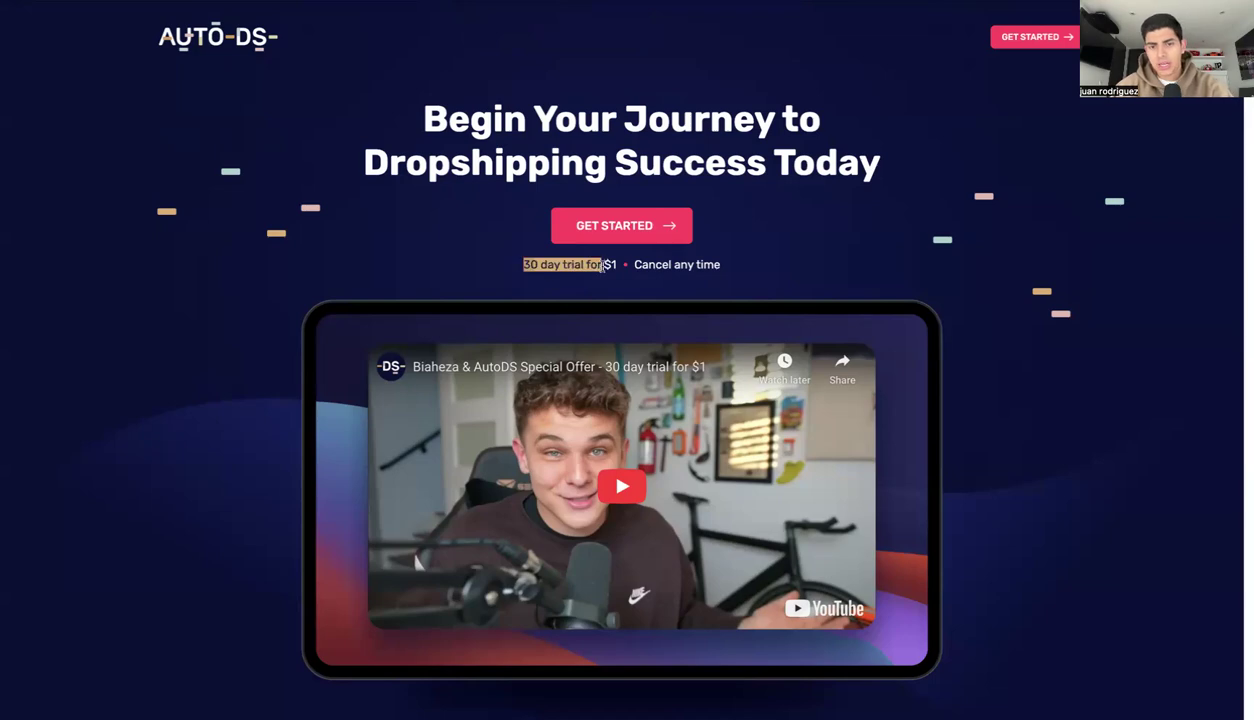
Search Google in a new tab for "shopify top products to sell 2025".
key(ctrl+t)
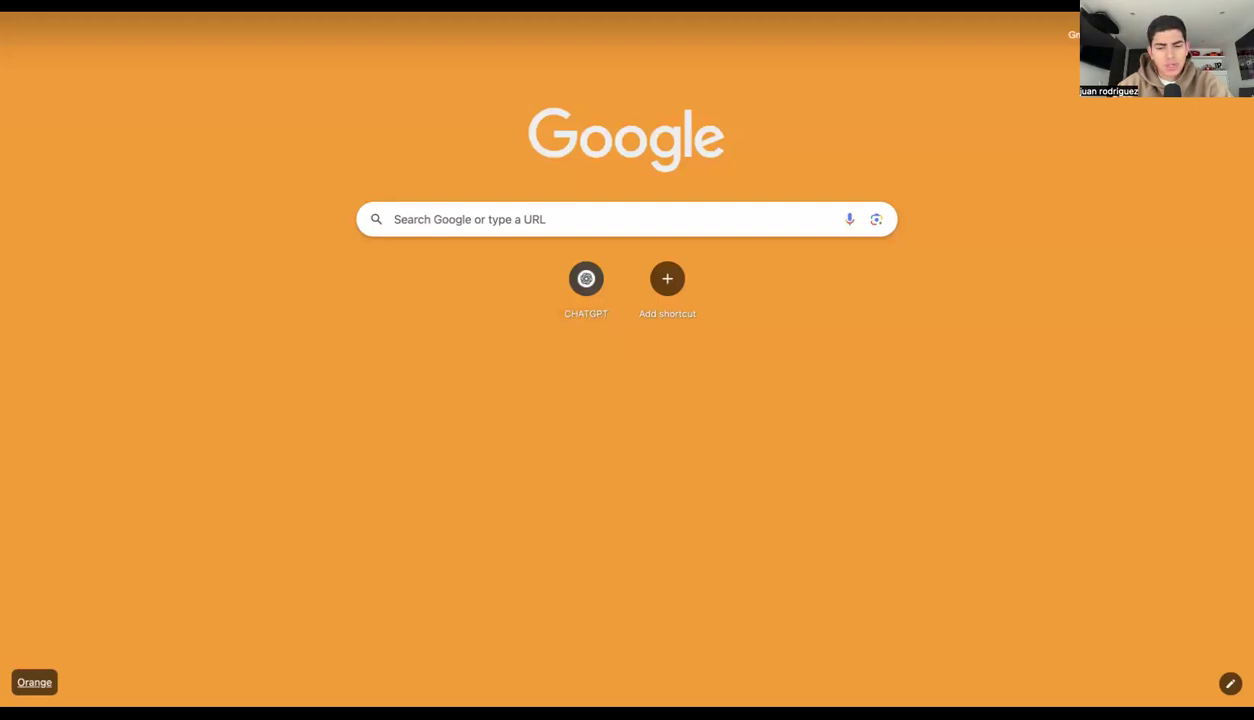
text(shopify)
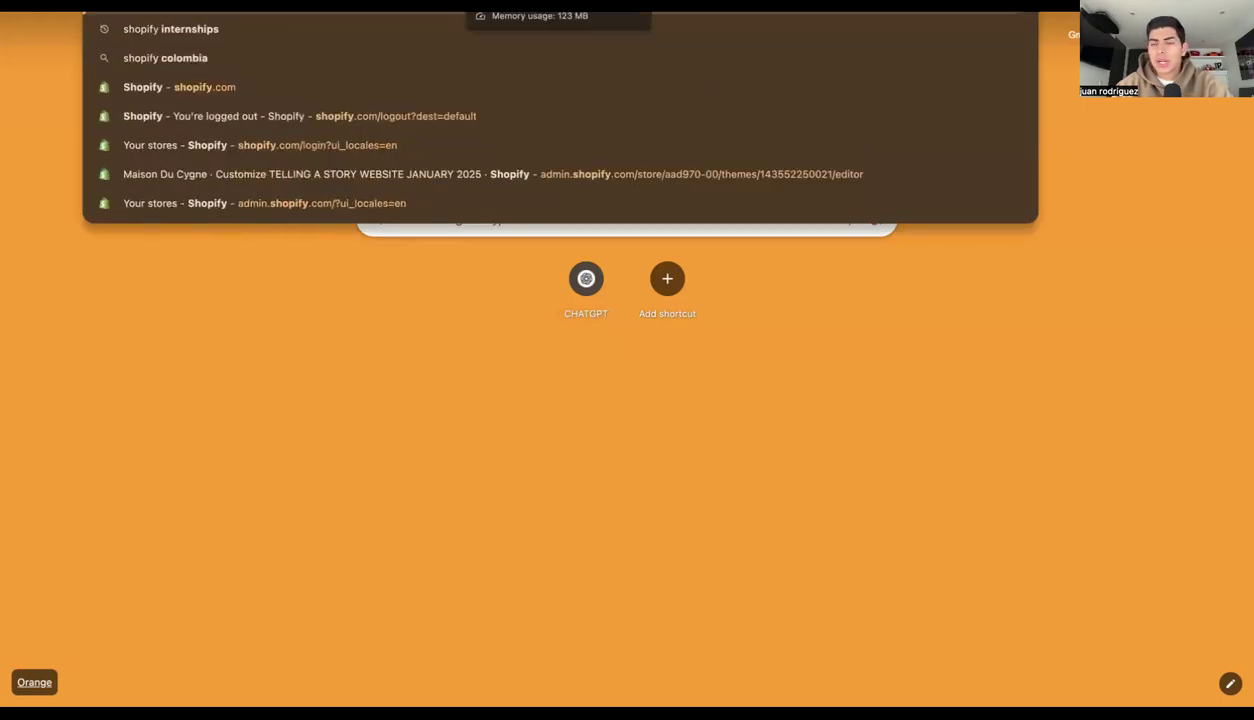
text( top products)
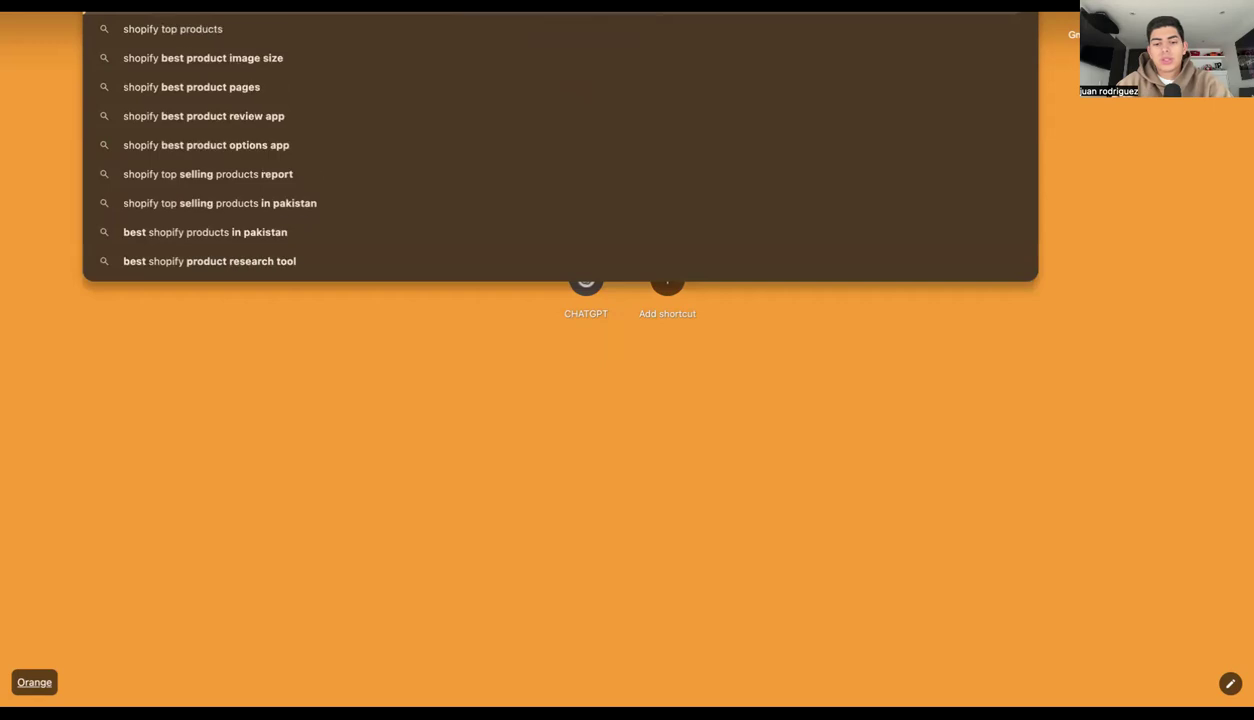
text( to sell 2025)
key(Return)
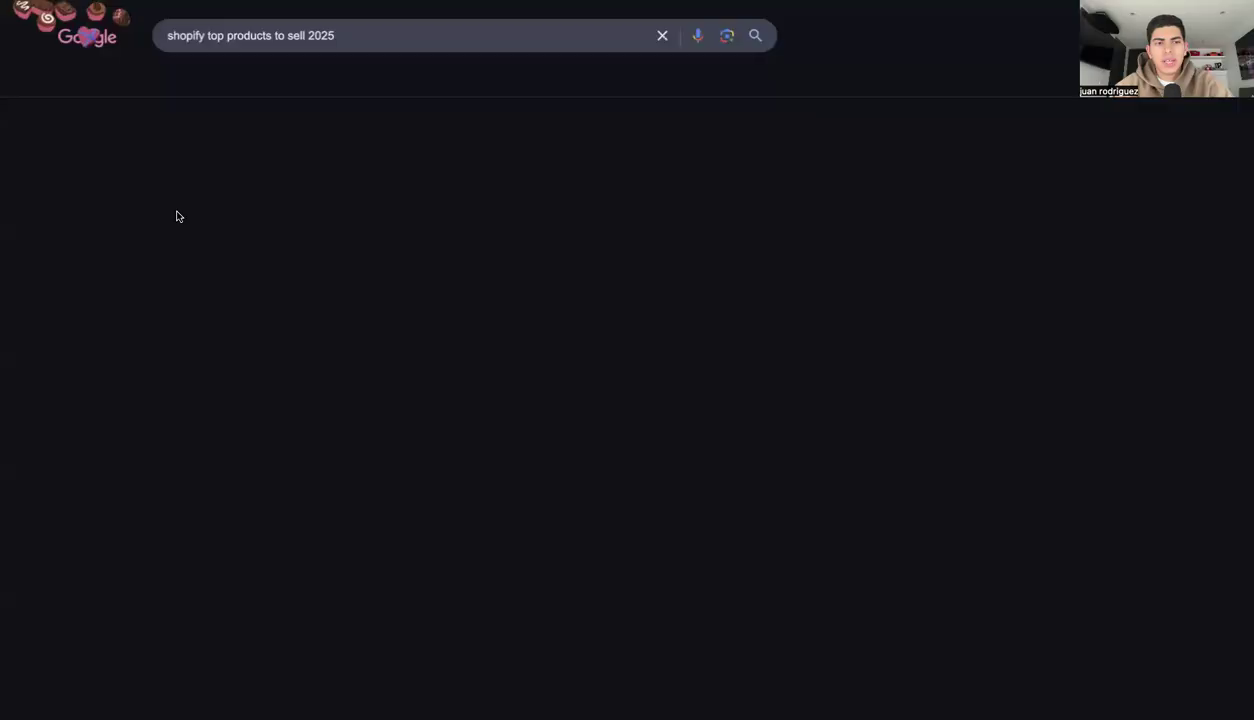
scroll(336, 270, down, 1)
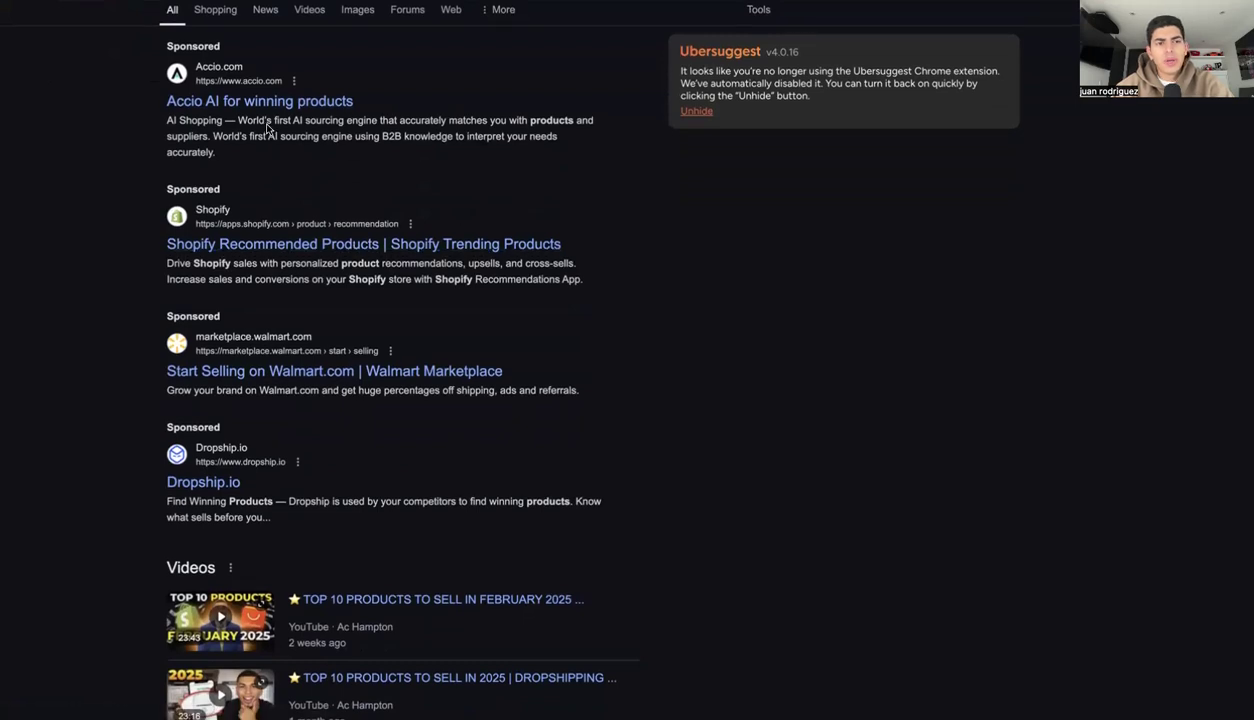
scroll(459, 439, up, 1)
click(425, 314)
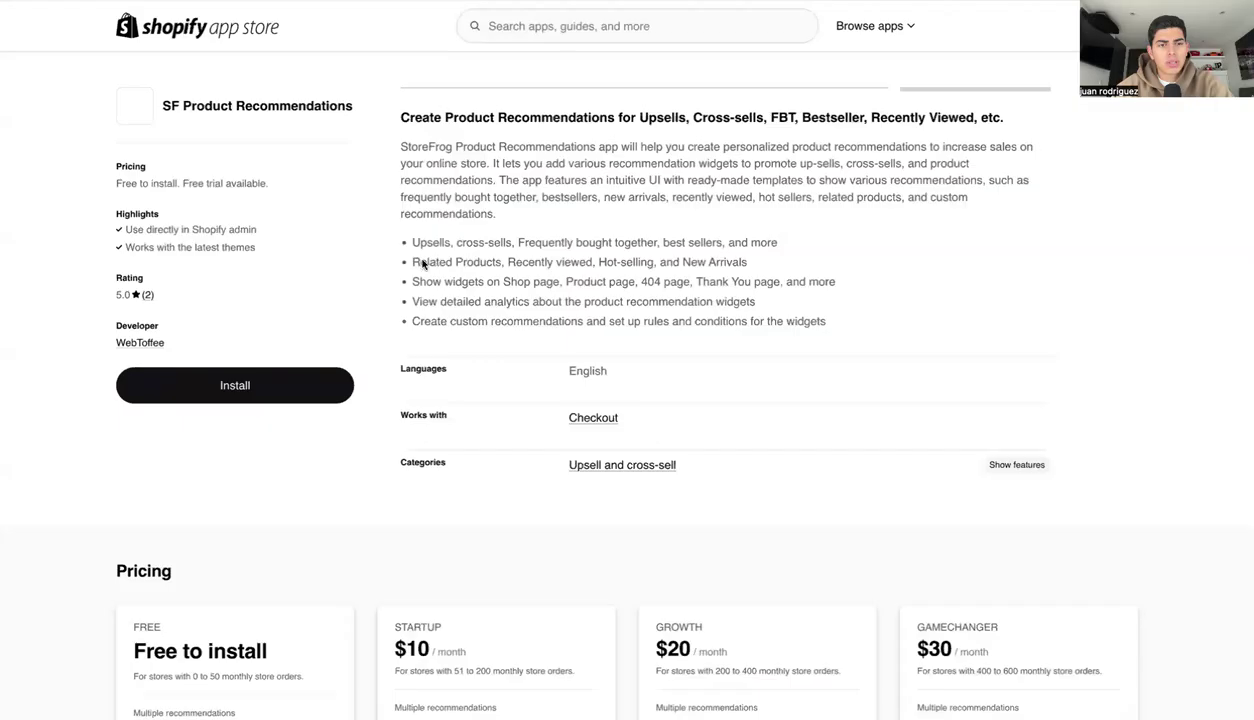
scroll(515, 455, down, 1)
key(alt+Left)
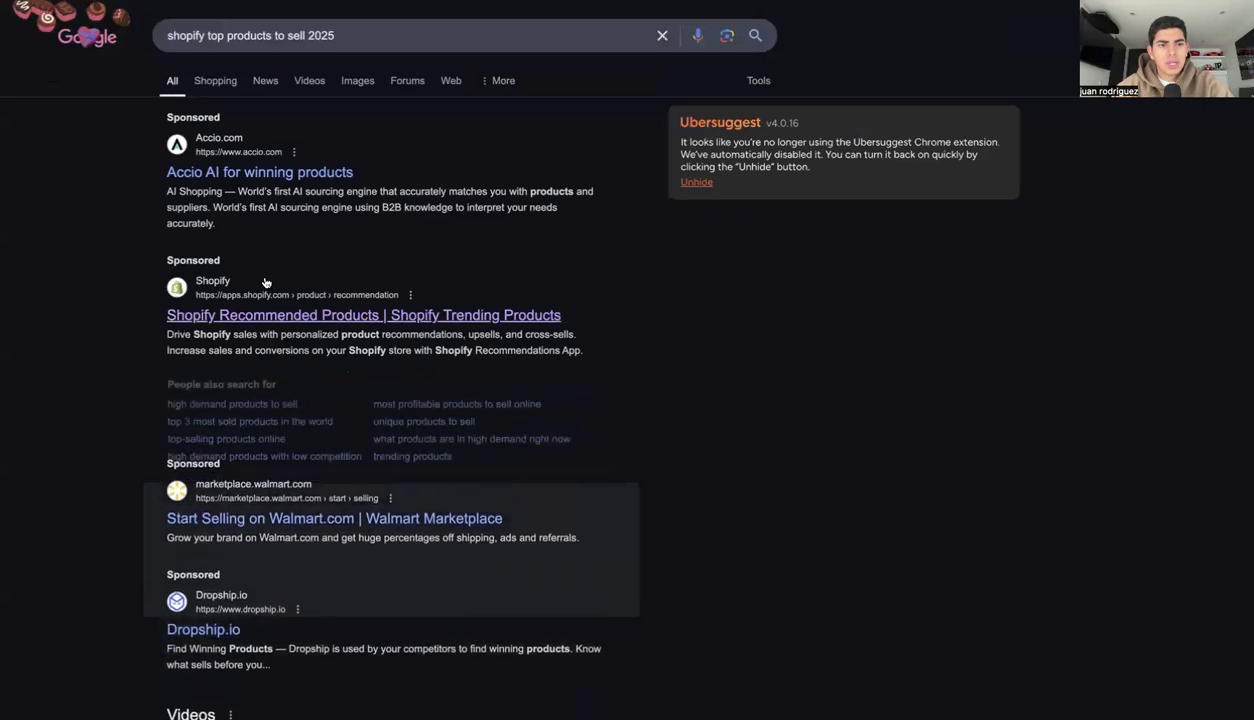
Open the Shopify article "20 Trending Products and Things To Sell Online (2025)" and go to its top 20 list.
scroll(266, 280, down, 5)
scroll(266, 282, down, 3)
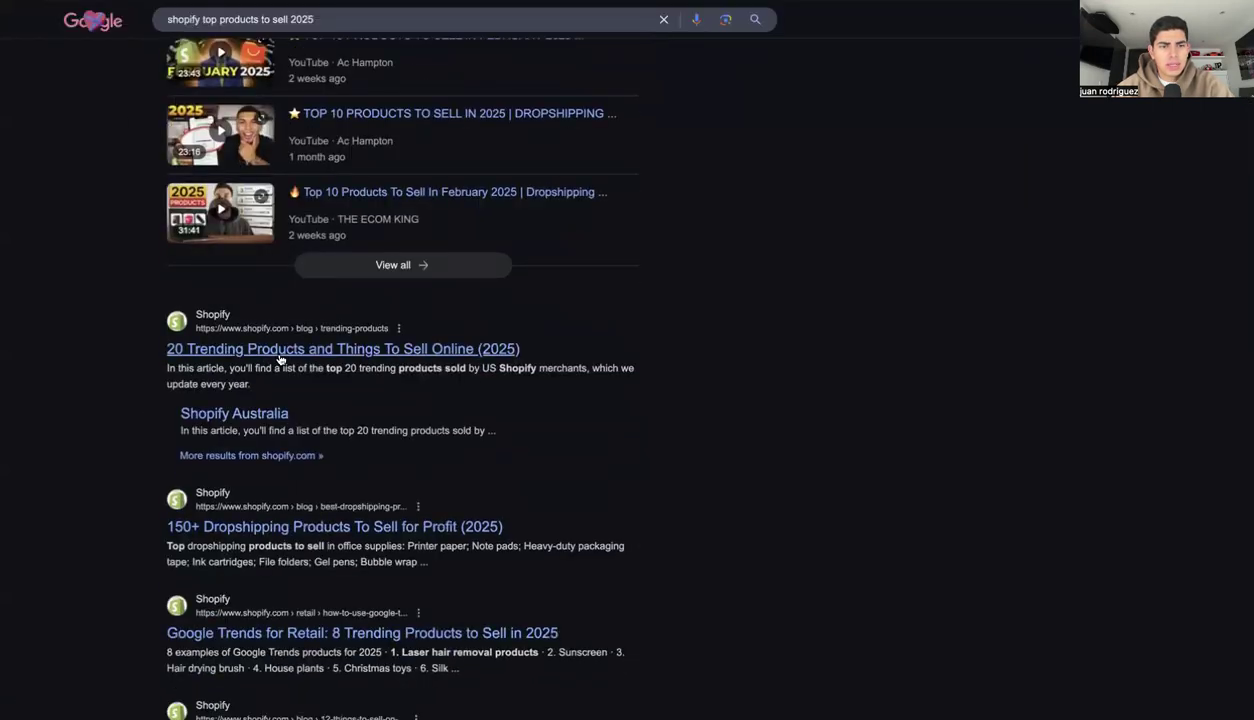
click(281, 349)
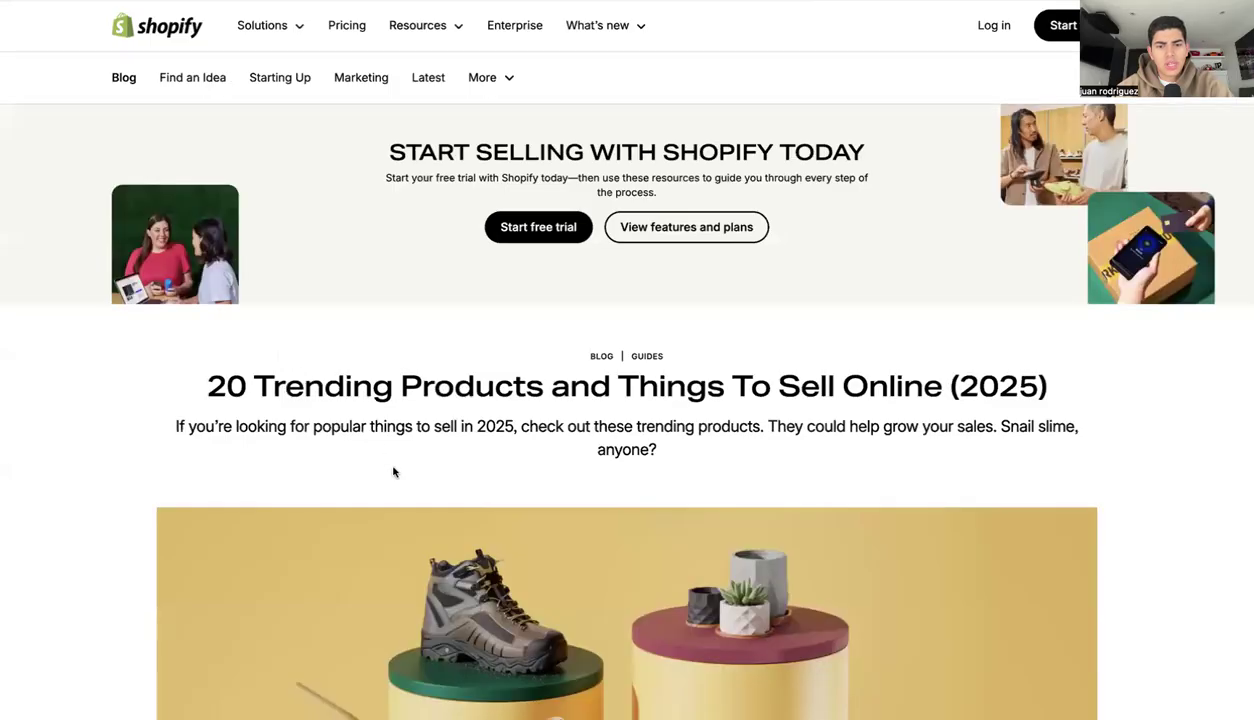
scroll(393, 468, down, 7)
scroll(393, 466, down, 5)
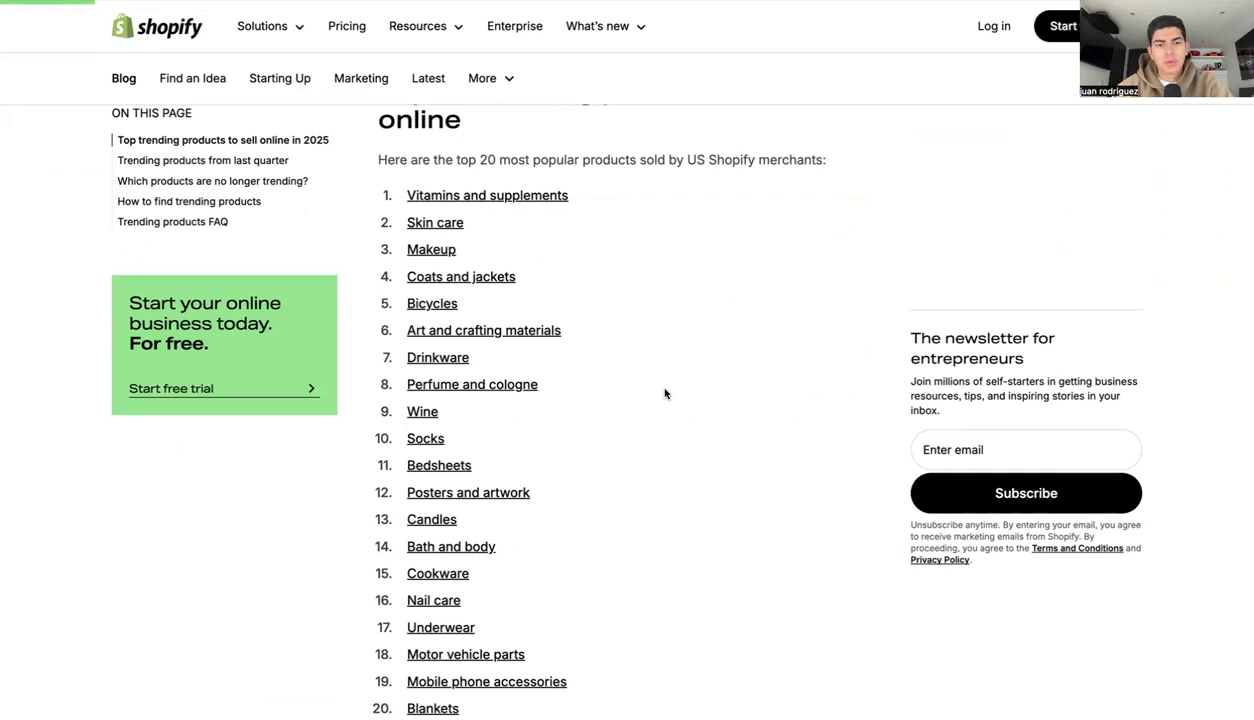
Review the first seven categories of the top 20 list, from vitamins and supplements through drinkware.
drag(573, 197, 404, 196)
drag(496, 219, 411, 221)
click(477, 252)
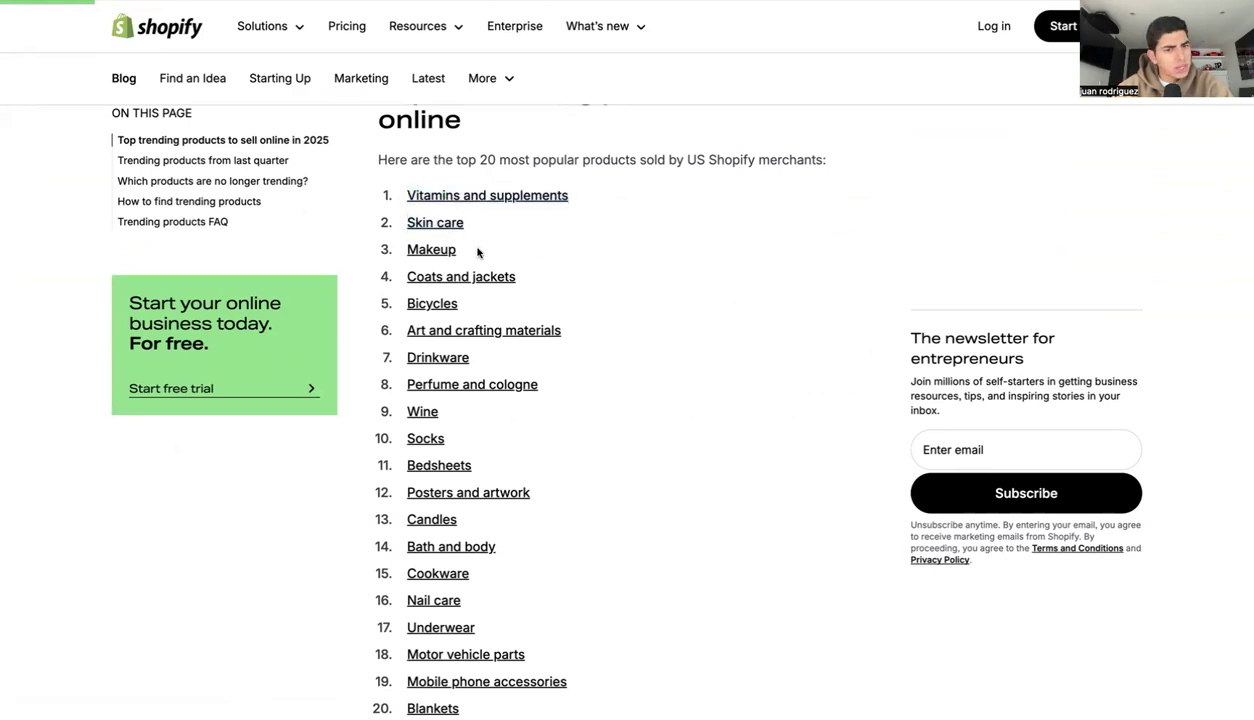
drag(477, 252, 401, 249)
click(509, 242)
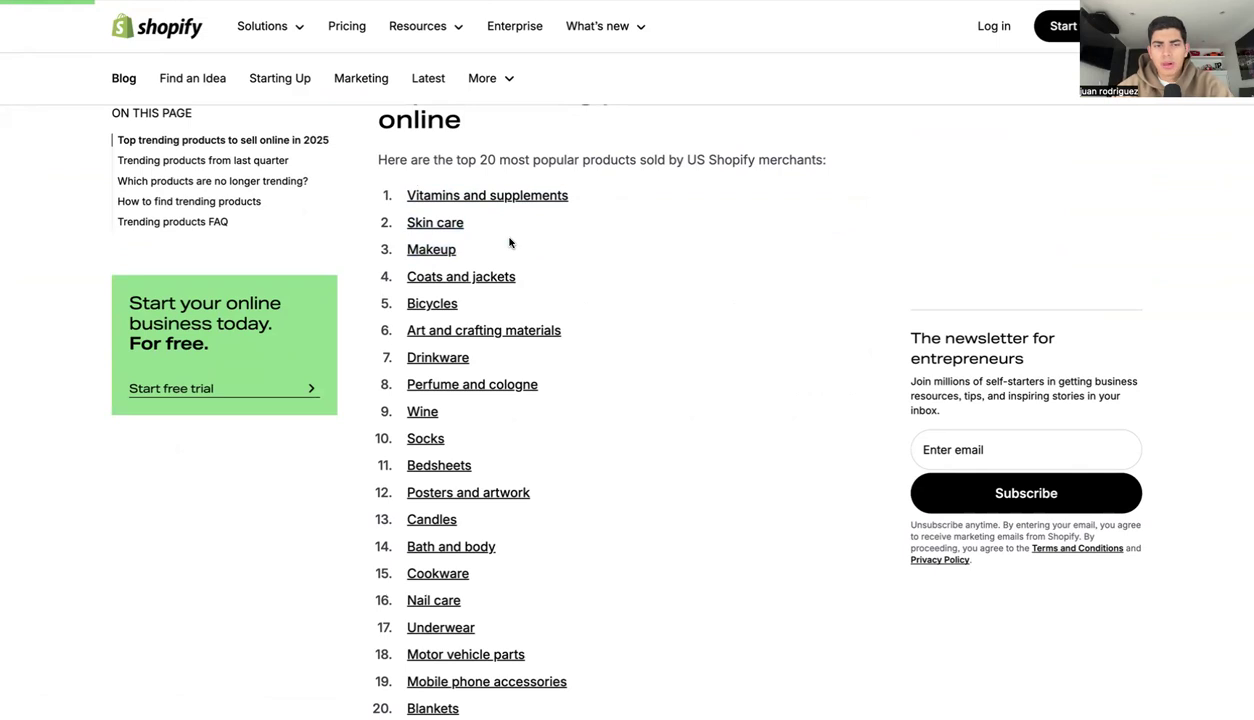
scroll(520, 260, down, 1)
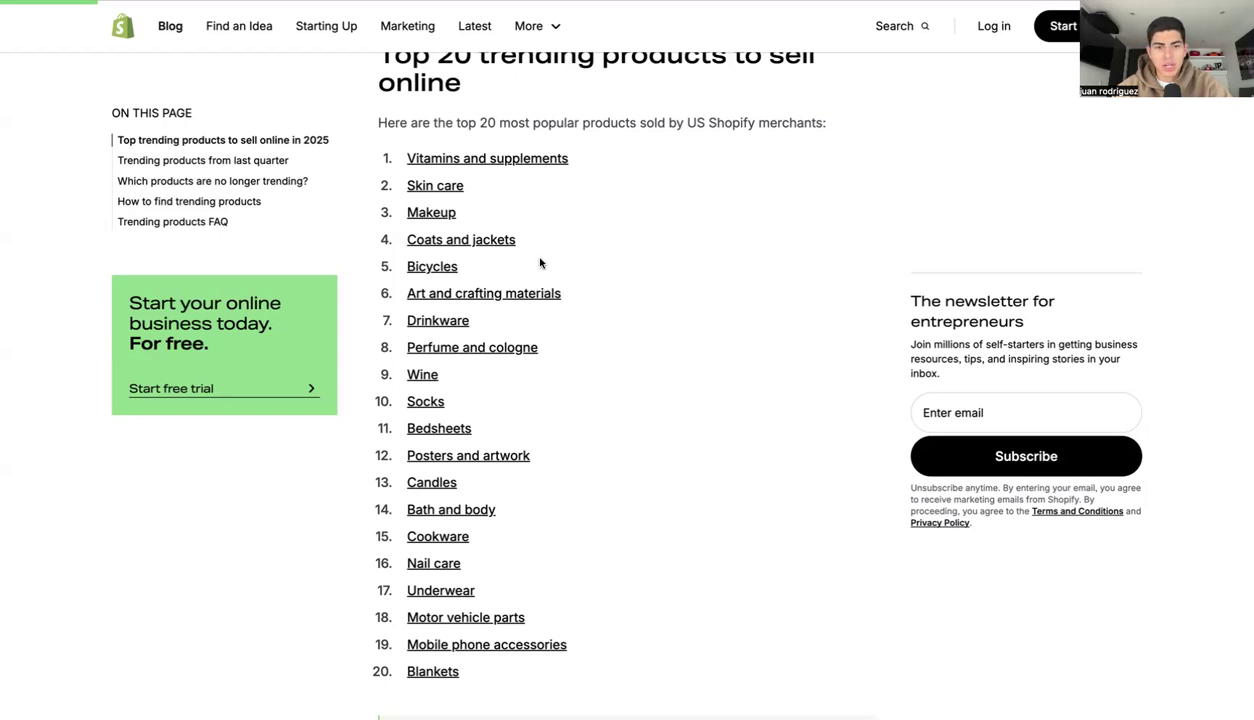
triple_click(400, 240)
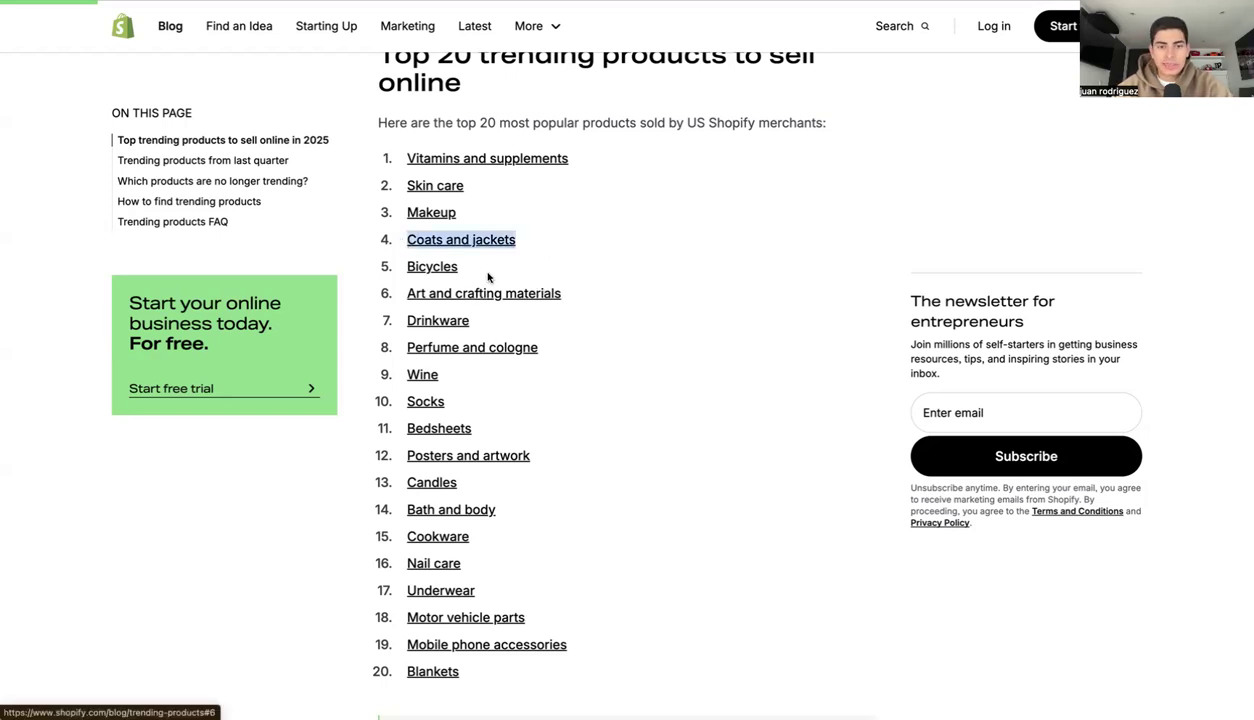
click(483, 273)
triple_click(388, 266)
drag(586, 292, 402, 292)
drag(476, 322, 400, 322)
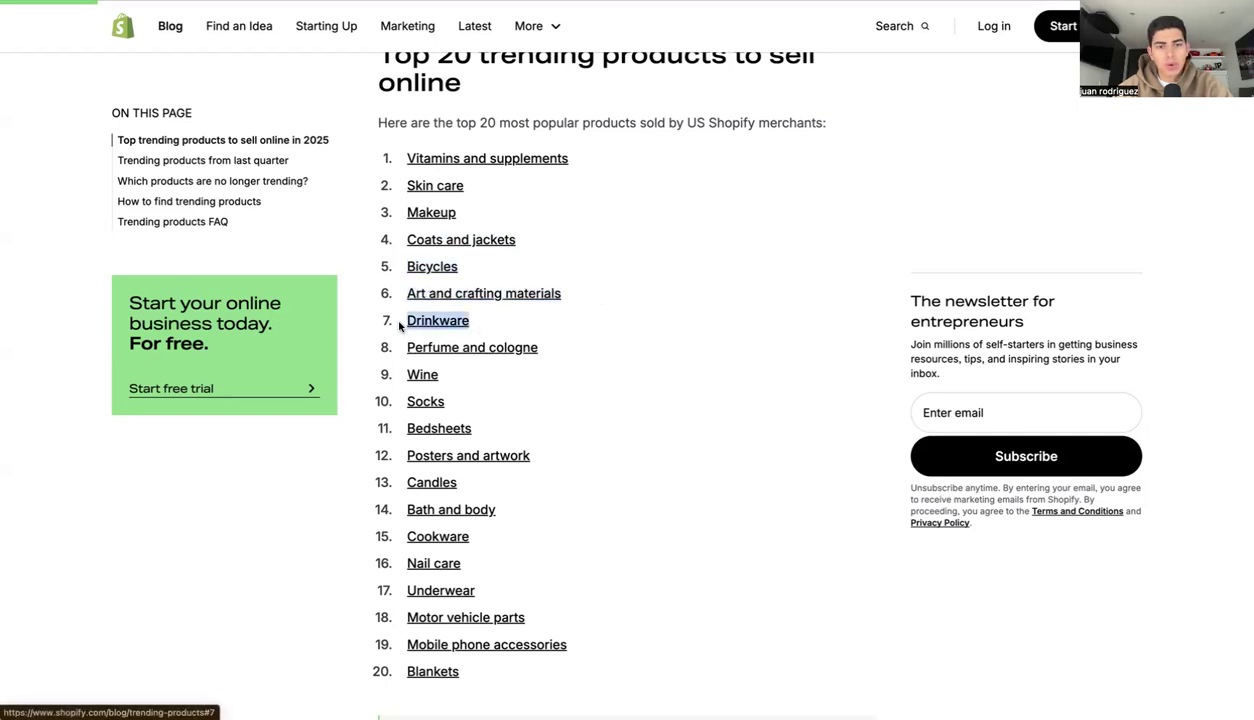
click(482, 318)
Open Google Drive in a new tab and look up "drop" among its contents.
key(ctrl+t)
text(drive)
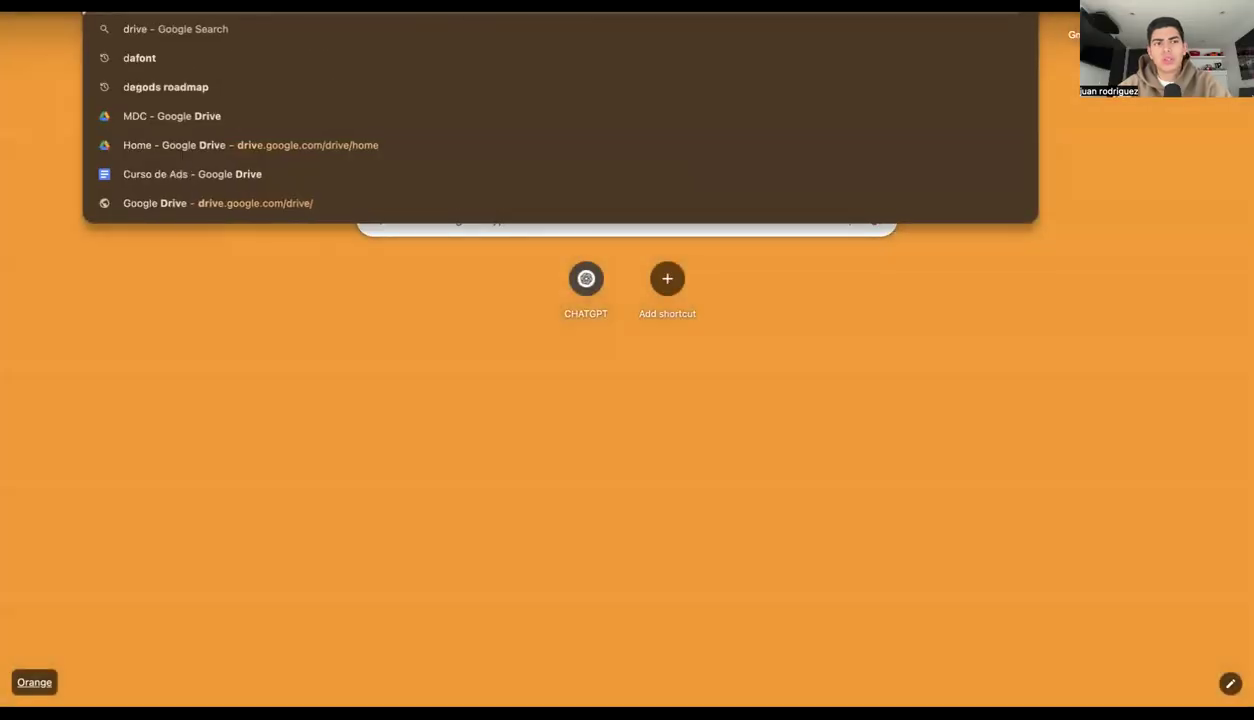
key(Return)
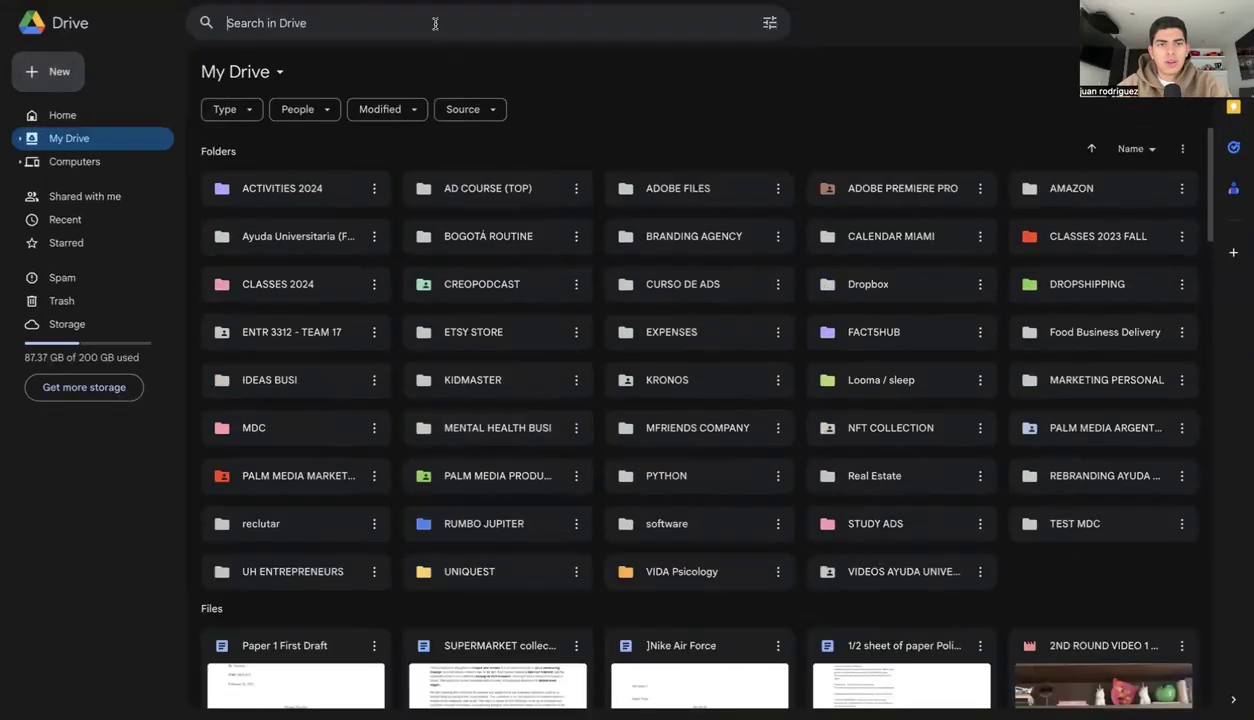
click(434, 22)
text(drop)
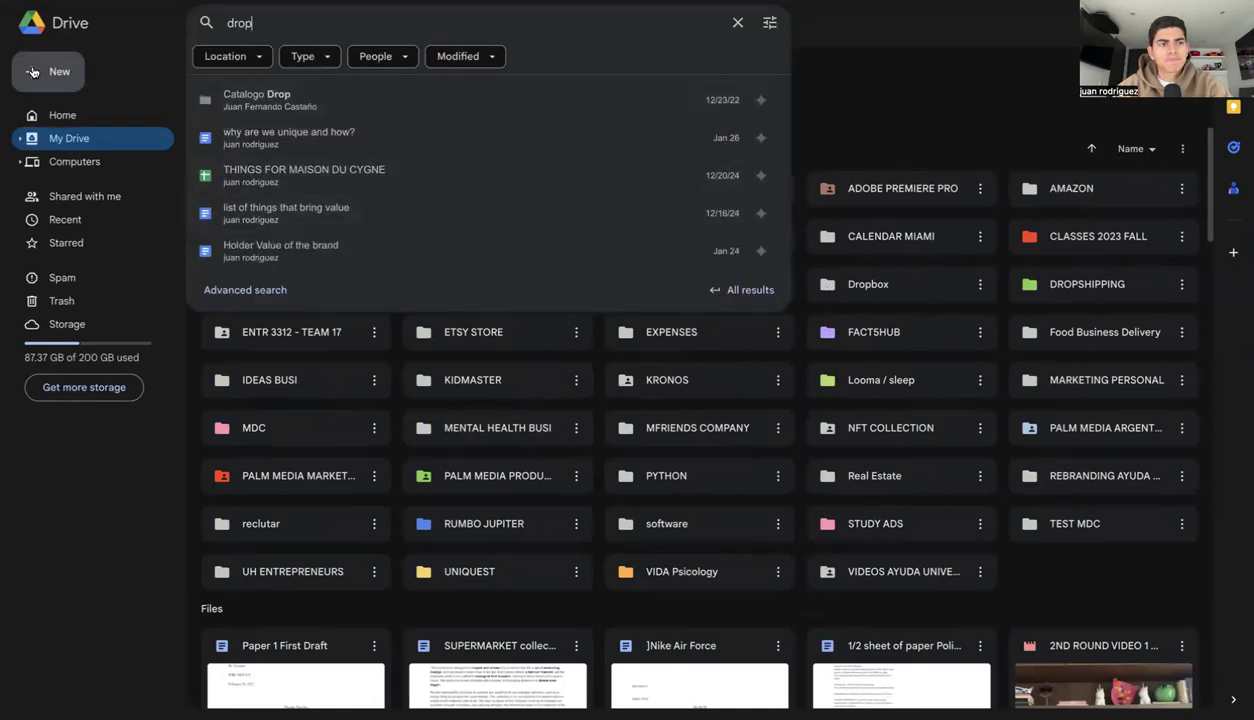
Create a folder named "dropshipping SERIES" in My Drive.
click(100, 69)
click(118, 70)
text(dr)
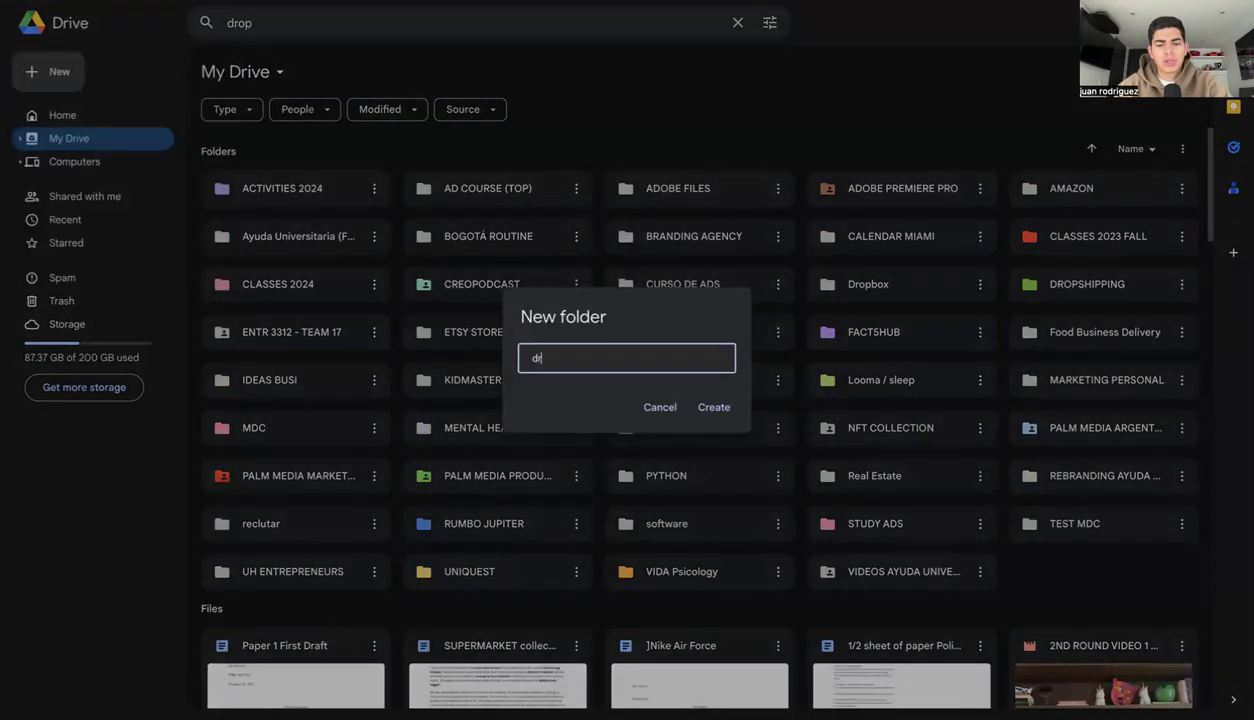
text(opshipping)
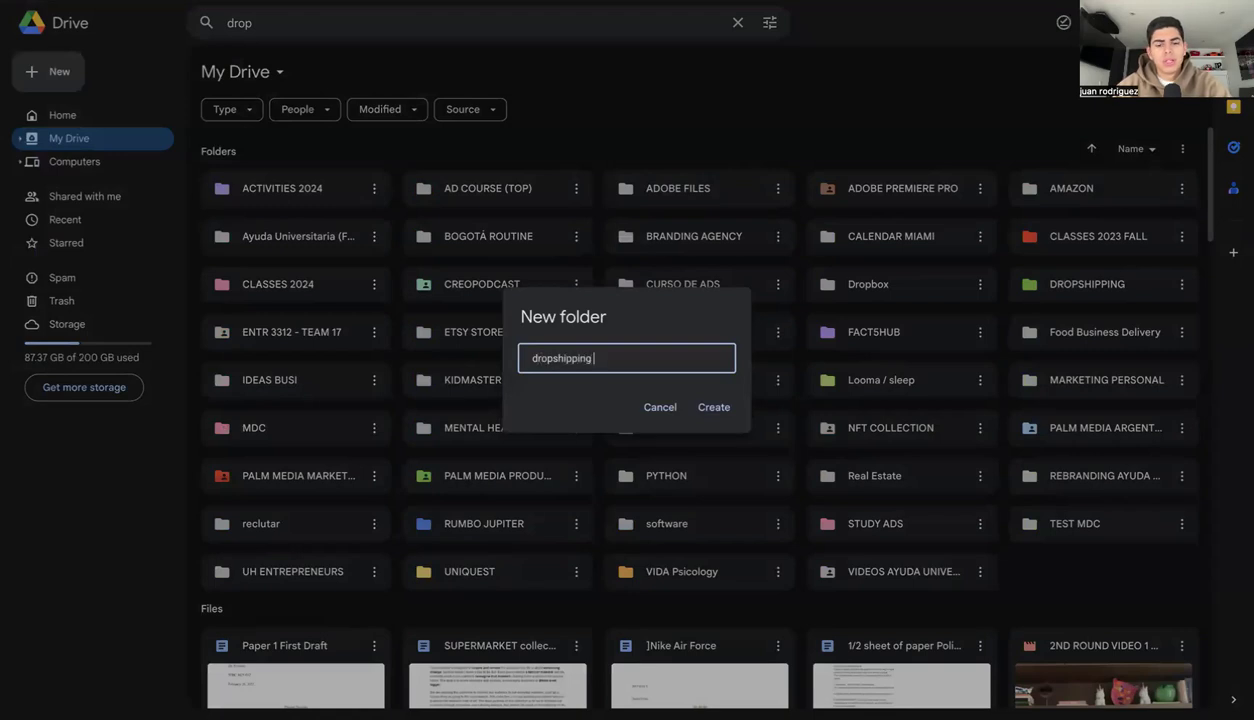
text( SERIES)
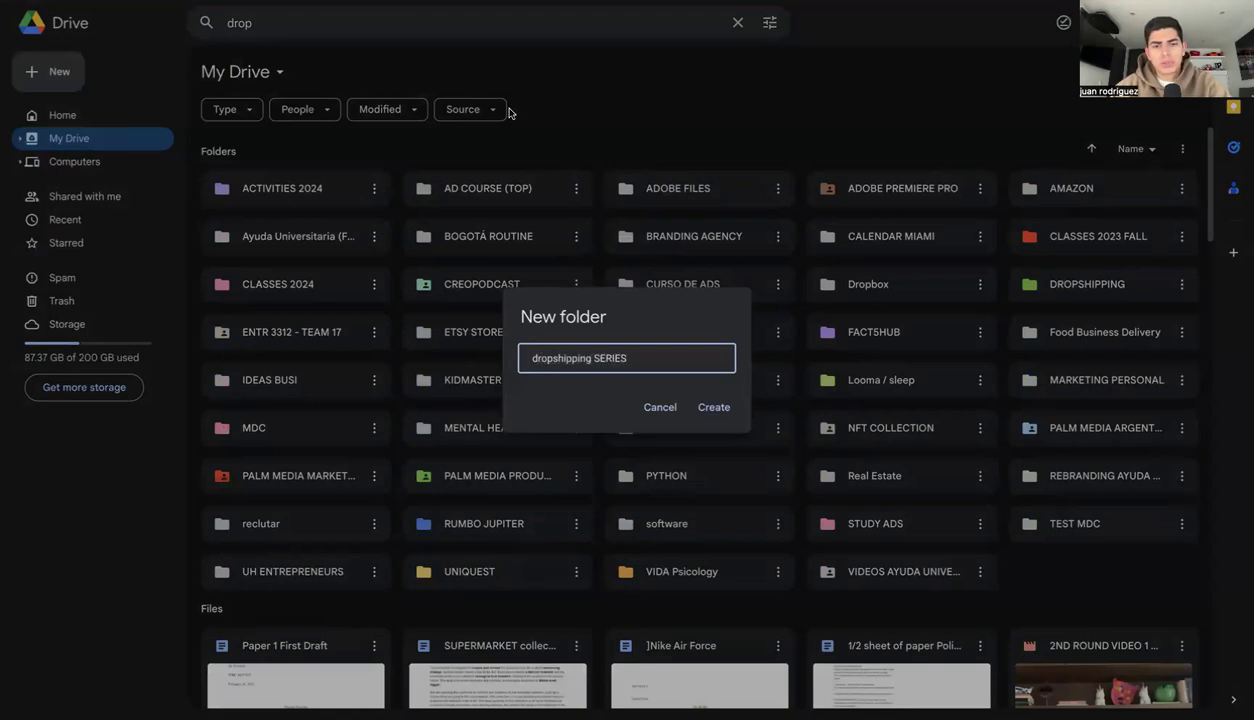
click(714, 410)
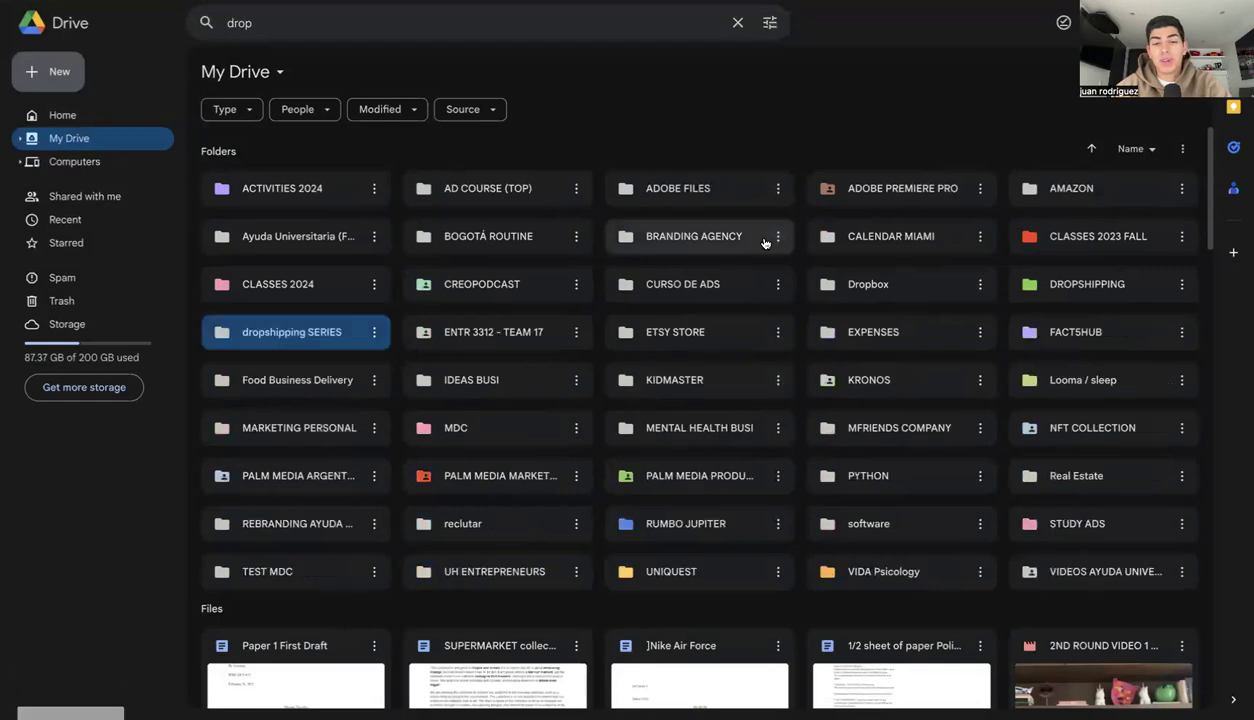
Create a folder named "RESEARCH" inside the dropshipping SERIES folder.
double_click(271, 340)
click(66, 68)
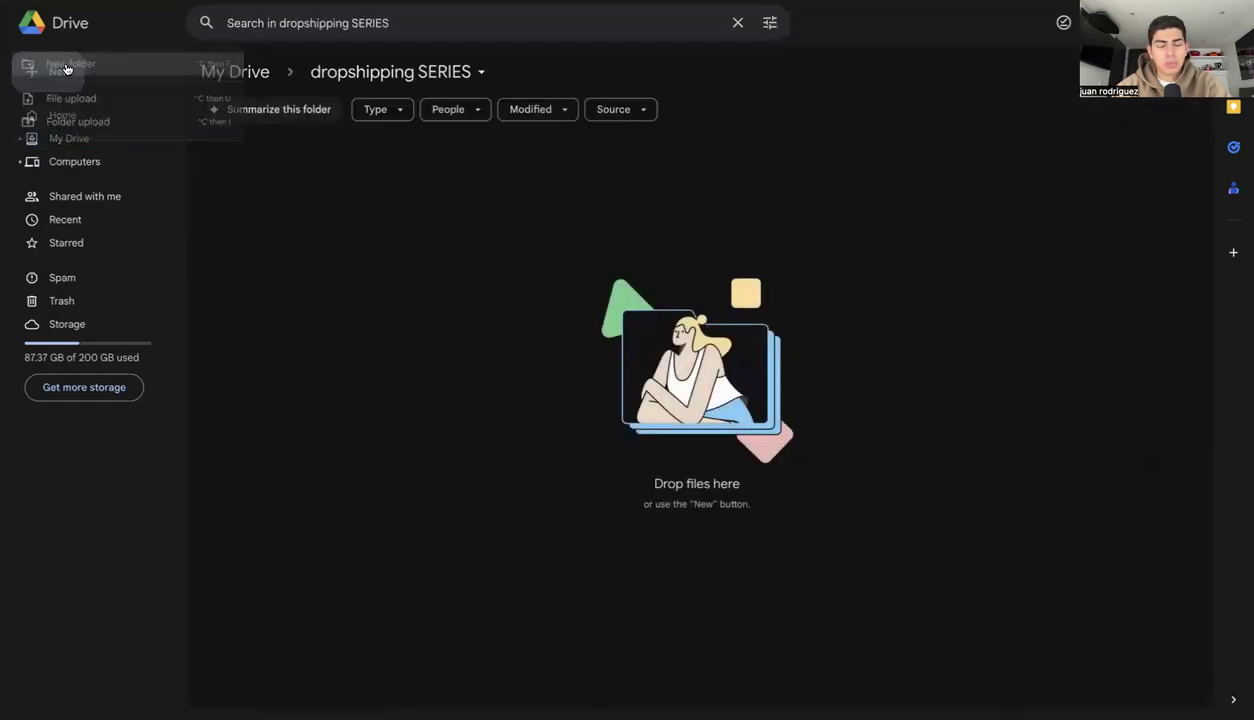
click(99, 160)
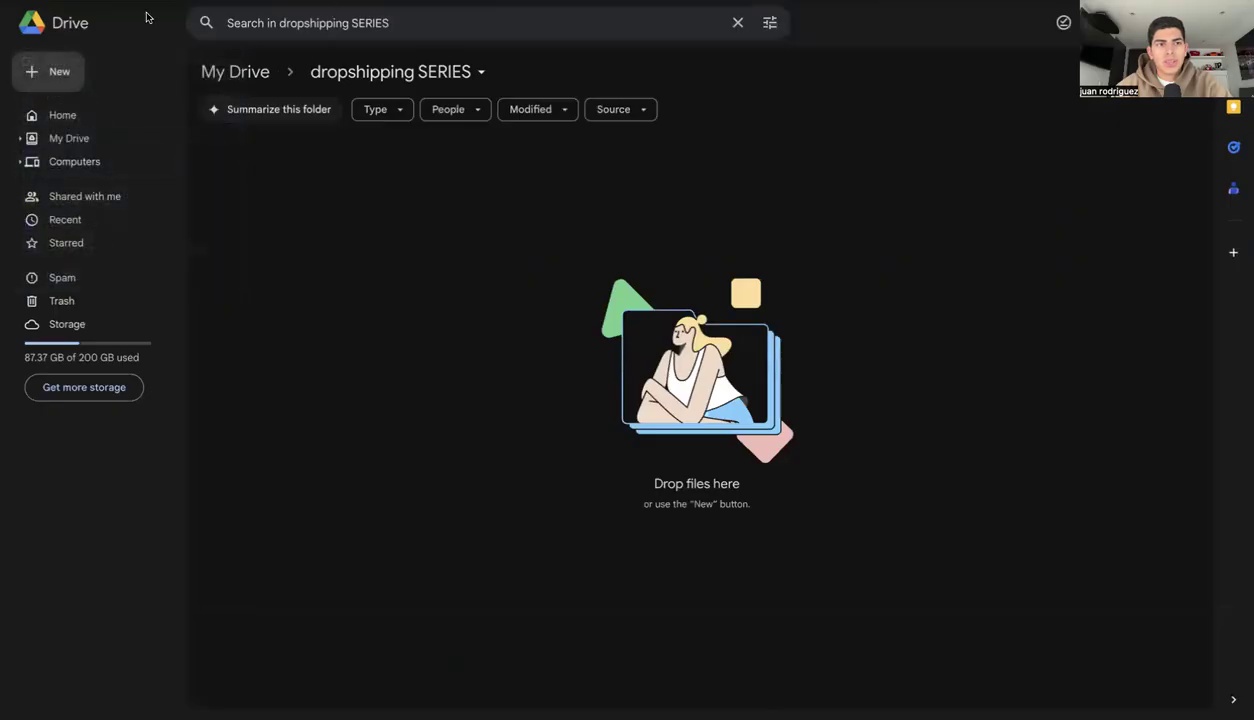
click(60, 68)
click(90, 66)
text(RE)
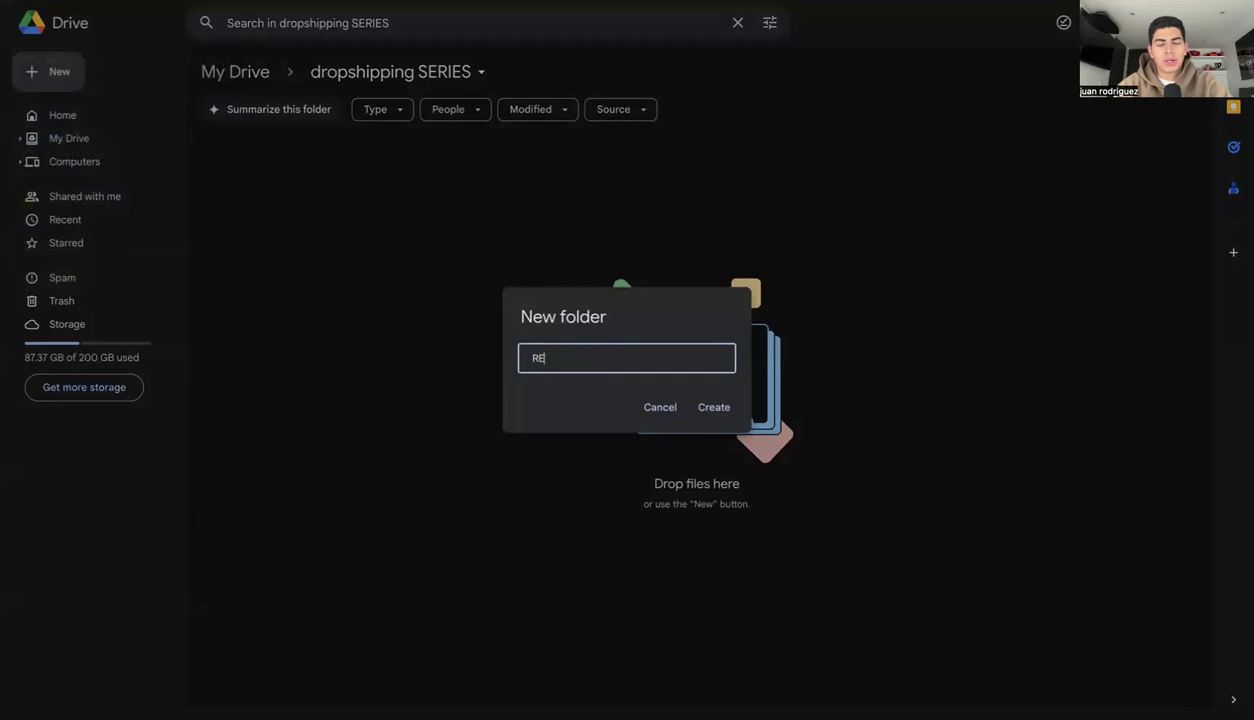
text(SEARCH)
key(Return)
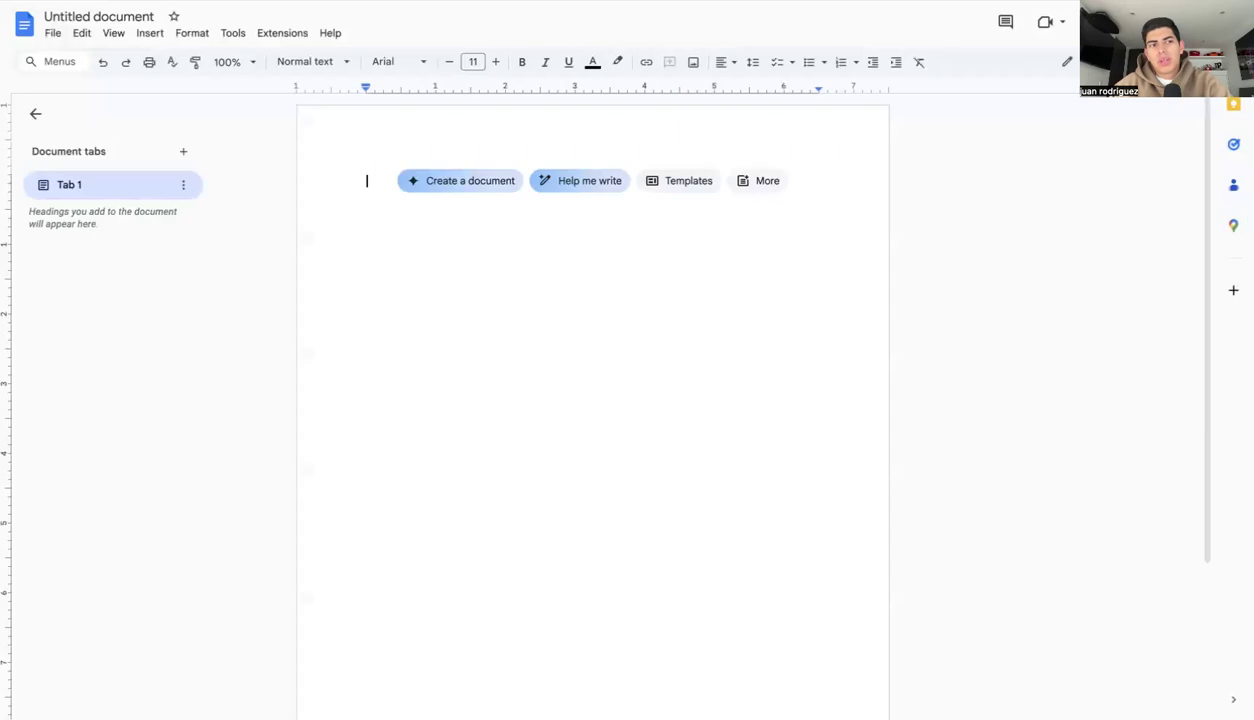
Rename the untitled Google Docs document as "RESEARCH PRODUCTS".
click(103, 15)
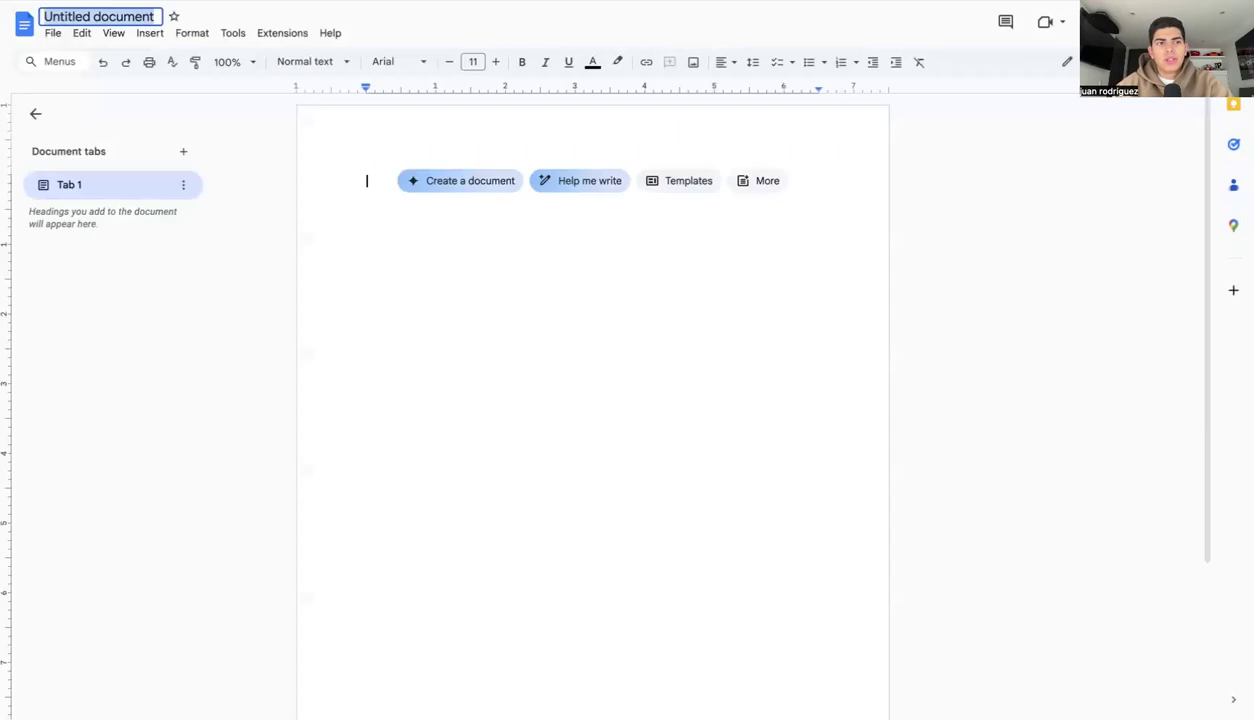
text(RESEARCH PRODUCTS)
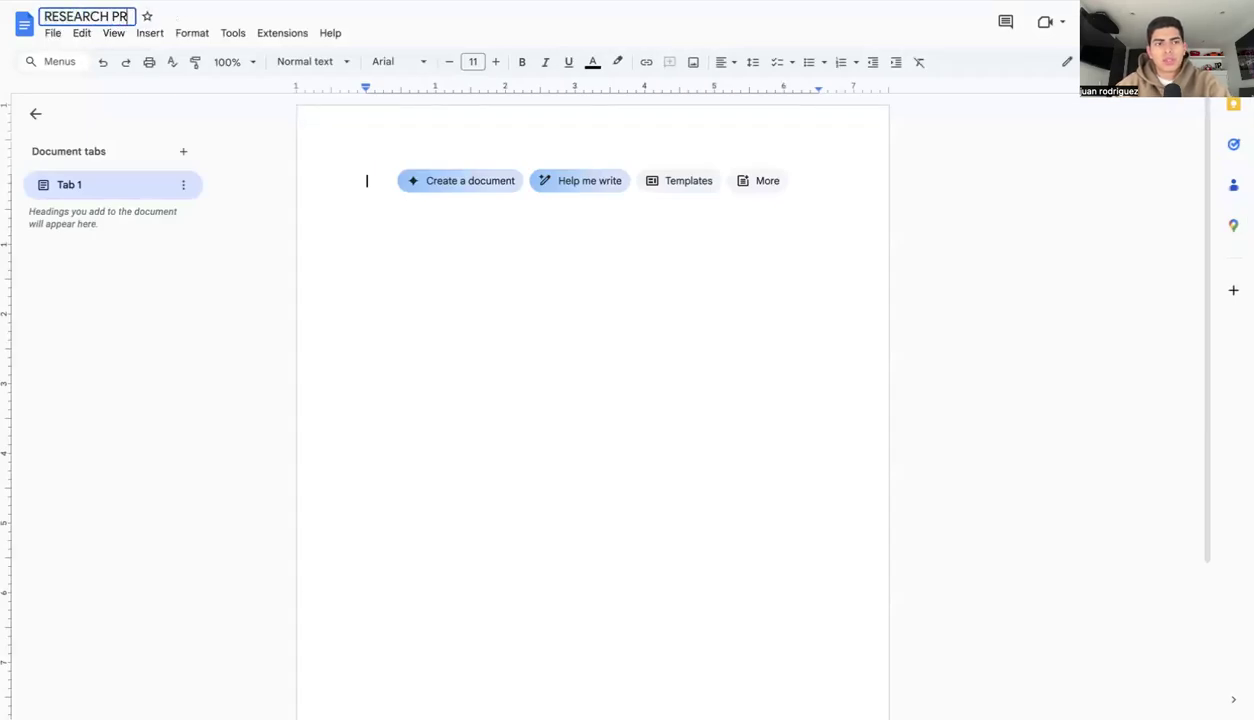
key(Return)
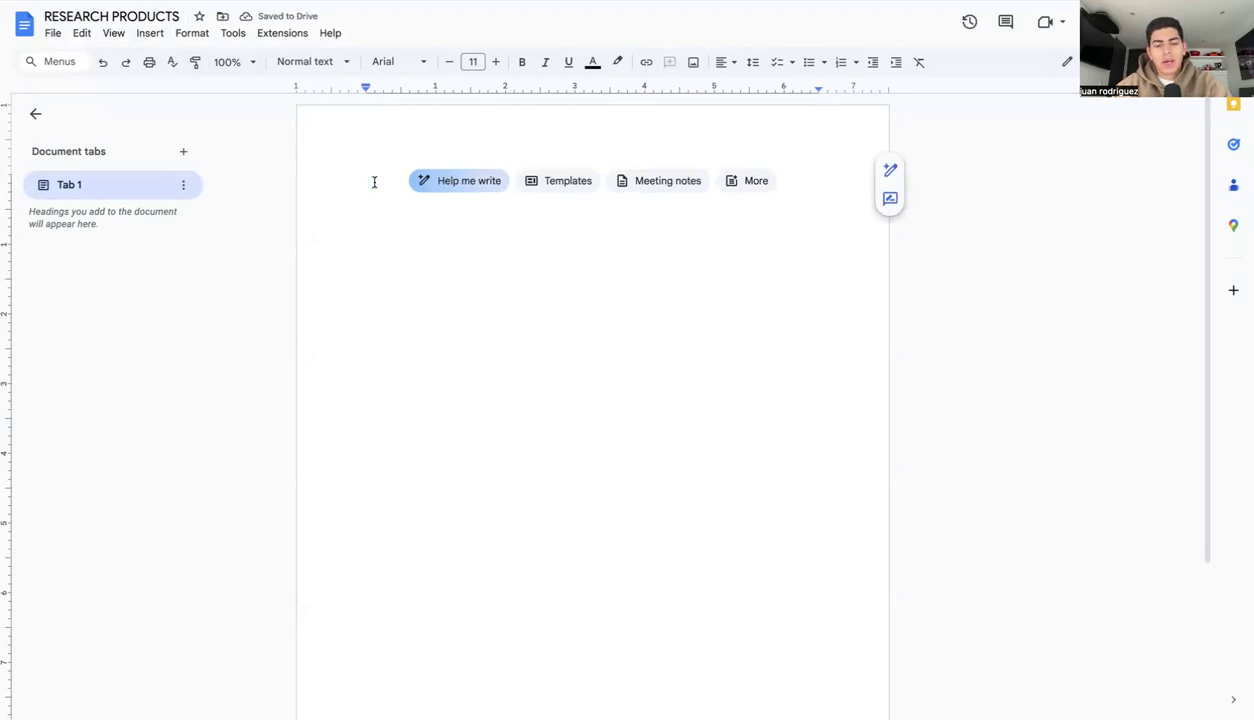
Start a dashed list in the document with DRINKWARE as the first item and an empty second item.
click(374, 182)
text(- DRINKWARE)
key(Return)
key(Return)
text(-)
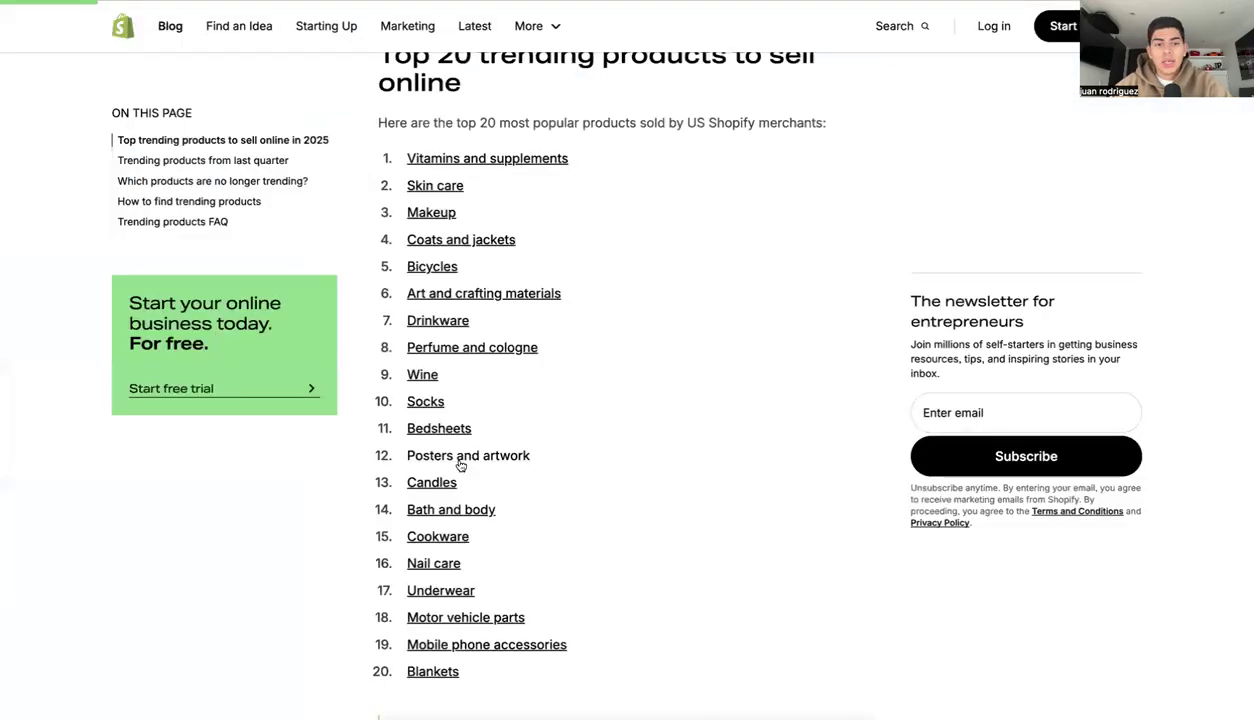
Review the Shopify list from perfume and cologne through bedsheets, and add BEDSHEETS as the second item in the RESEARCH PRODUCTS document.
scroll(459, 465, down, 1)
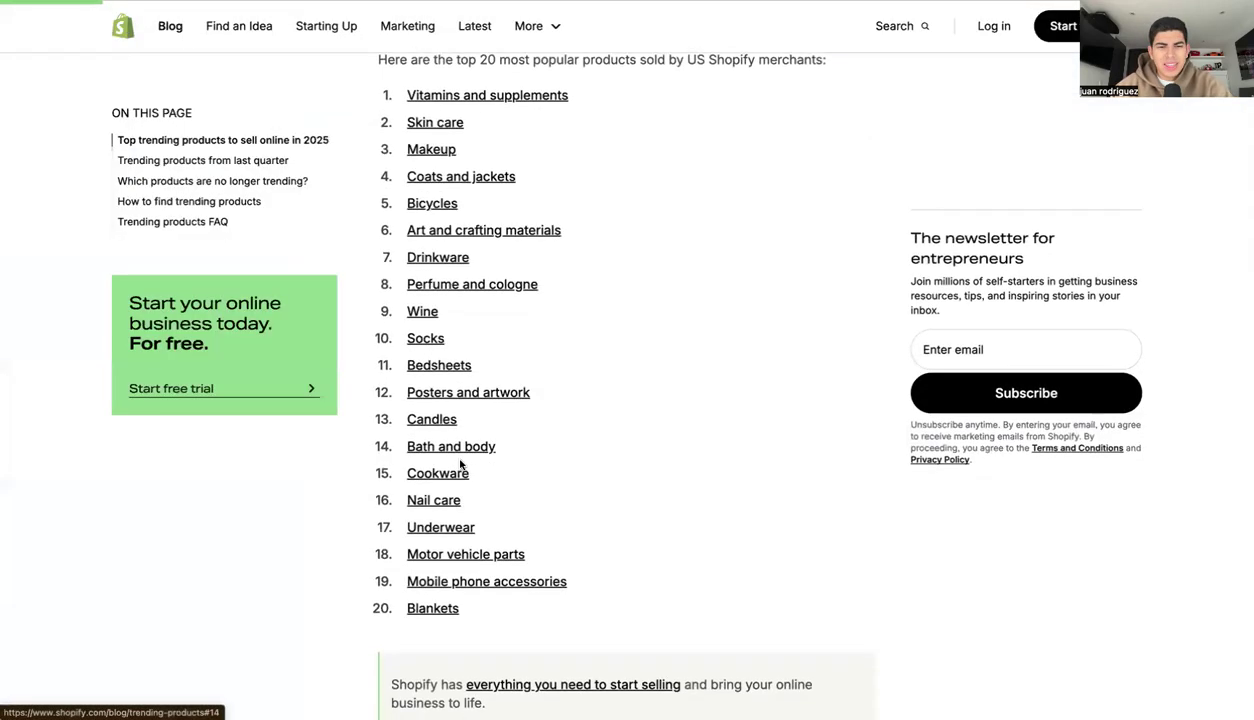
drag(550, 284, 344, 283)
drag(492, 311, 408, 311)
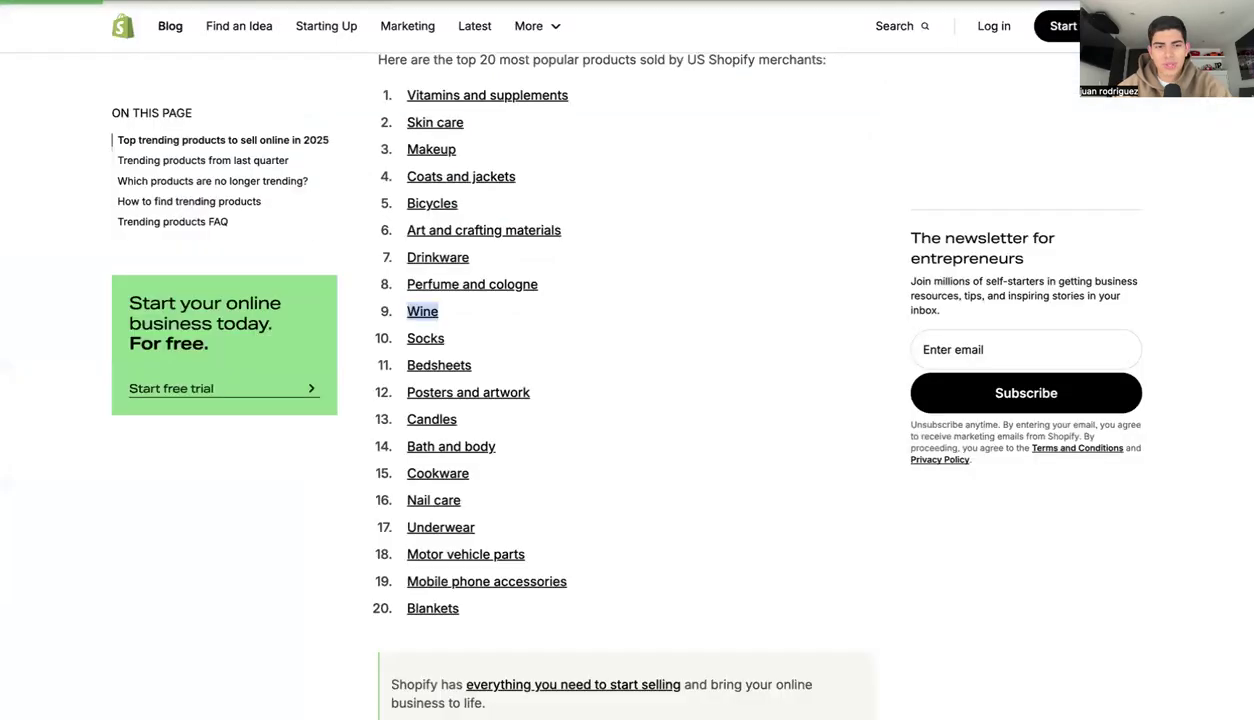
click(484, 314)
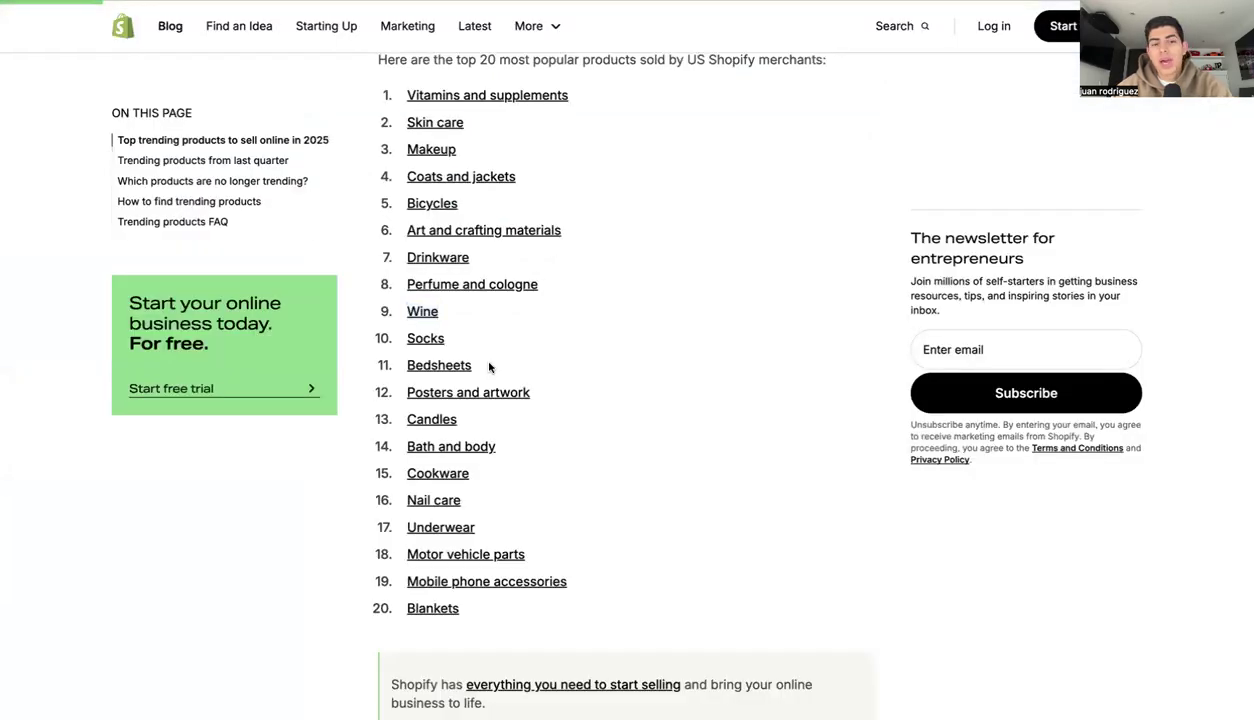
drag(490, 364, 405, 364)
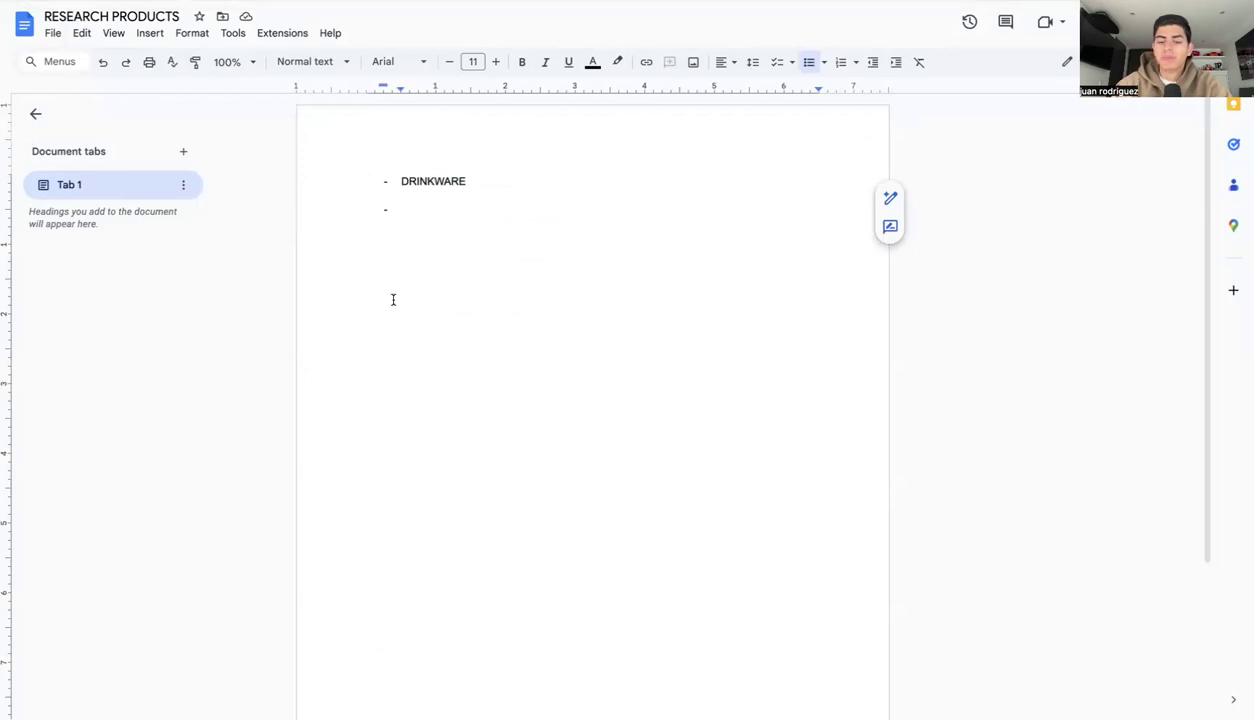
text(BEDSHEE)
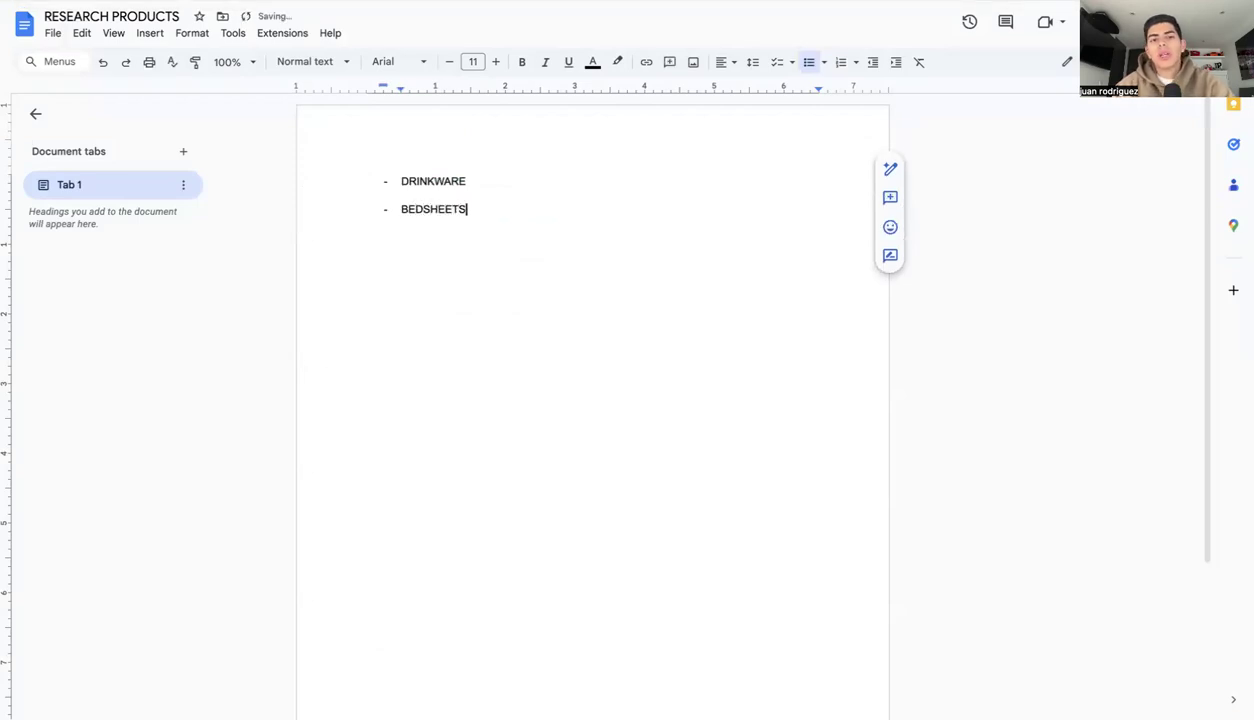
Complete the BEDSHEETS item and add CANDLES from the Shopify list as the third item, followed by an empty item.
text(TS)
key(Return)
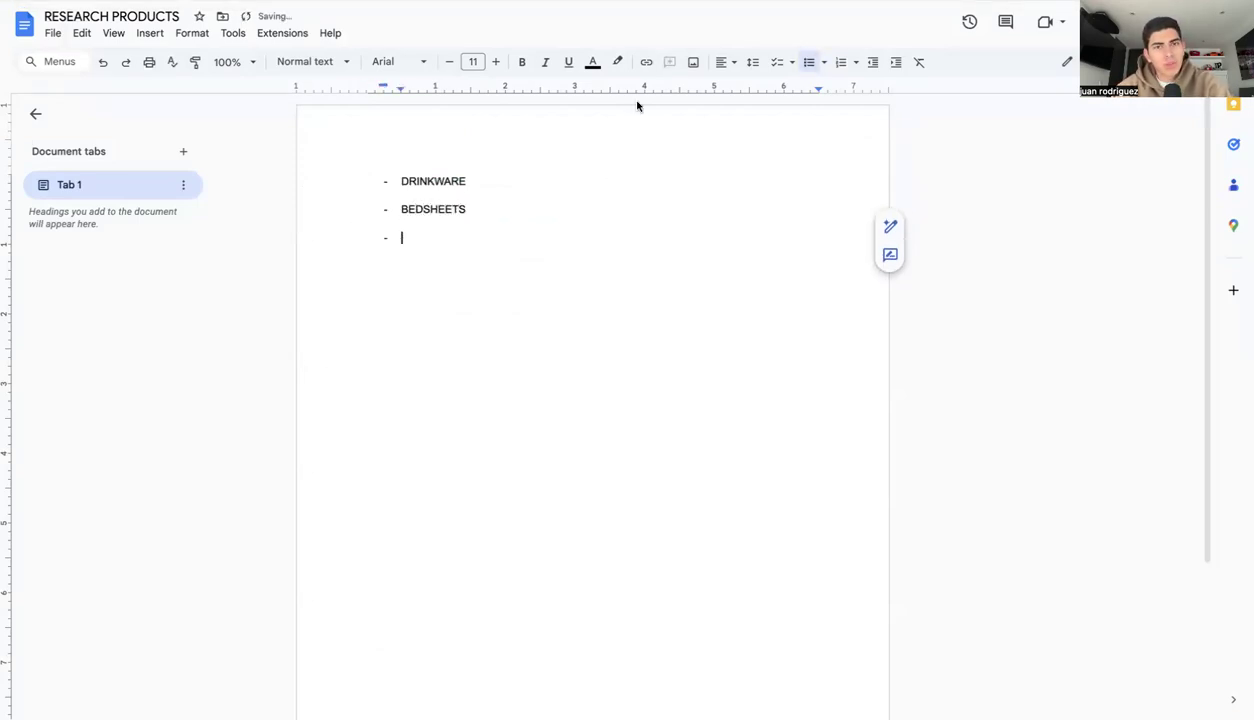
key(ctrl+Tab)
scroll(577, 330, down, 1)
click(515, 349)
drag(530, 349, 404, 376)
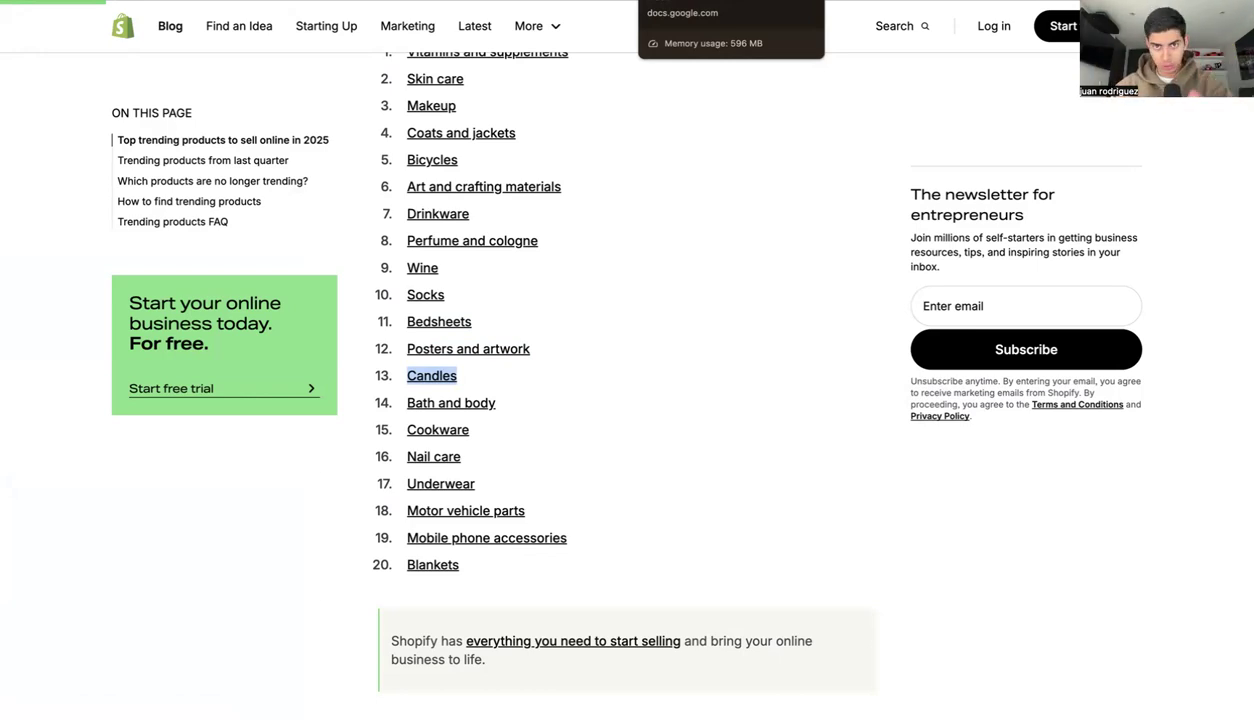
click(700, 2)
text(CANDLES)
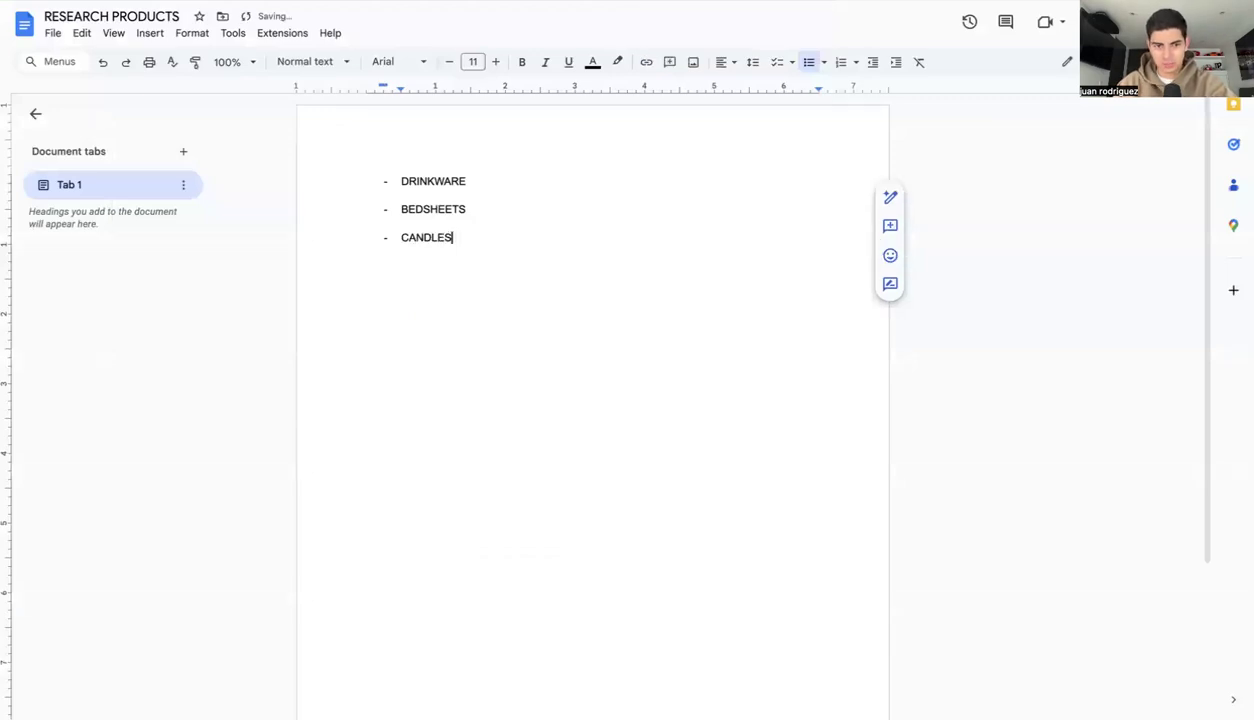
key(Return)
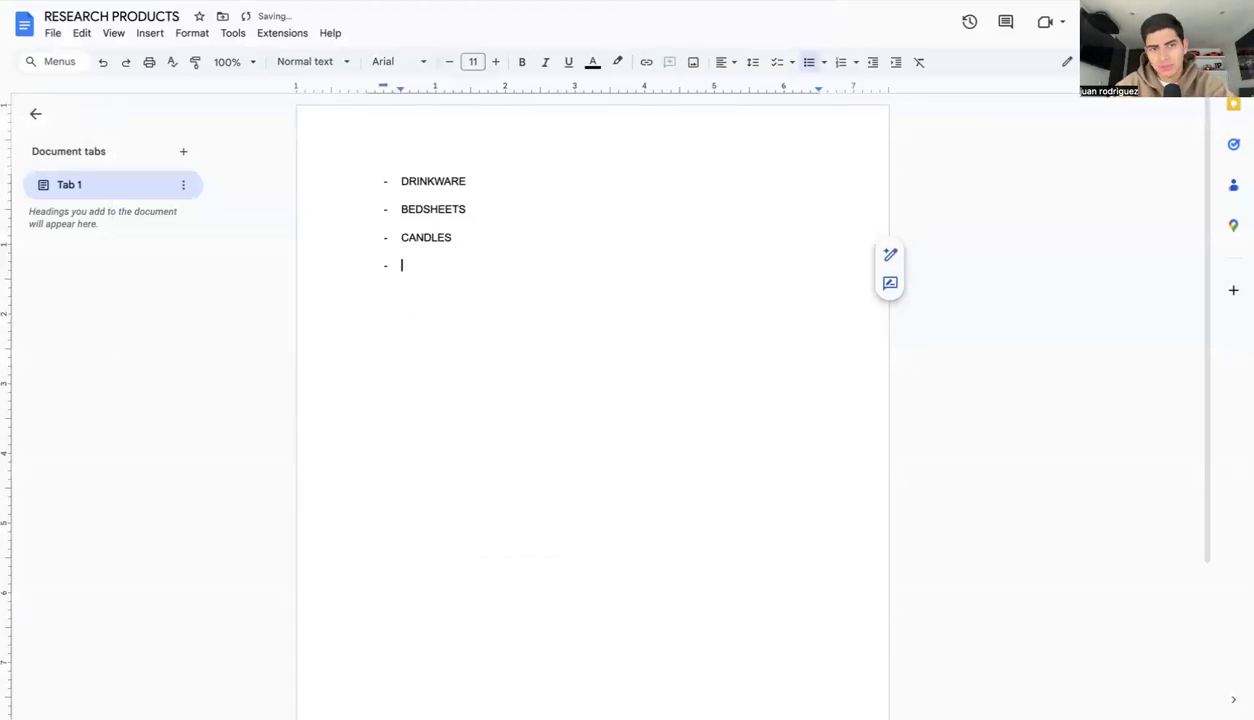
Find cookware in the Shopify list and add COOKWARE as the fourth item in the document, followed by an empty item.
key(ctrl+shift+Tab)
scroll(560, 350, down, 3)
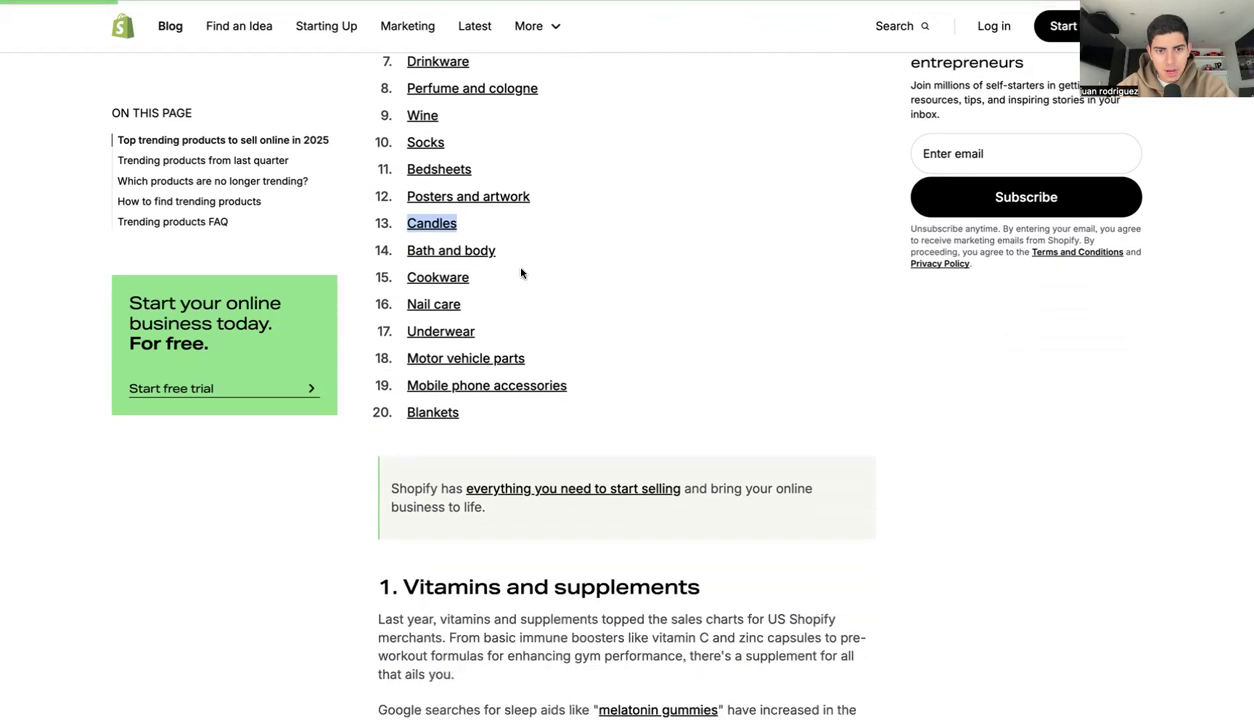
drag(493, 280, 402, 279)
click(690, 3)
text(COOKWARE)
key(Return)
key(Return)
key(ctrl+z)
Review the Shopify list's categories from nail care and underwear through motor vehicle parts and mobile phone accessories.
key(ctrl+shift+Tab)
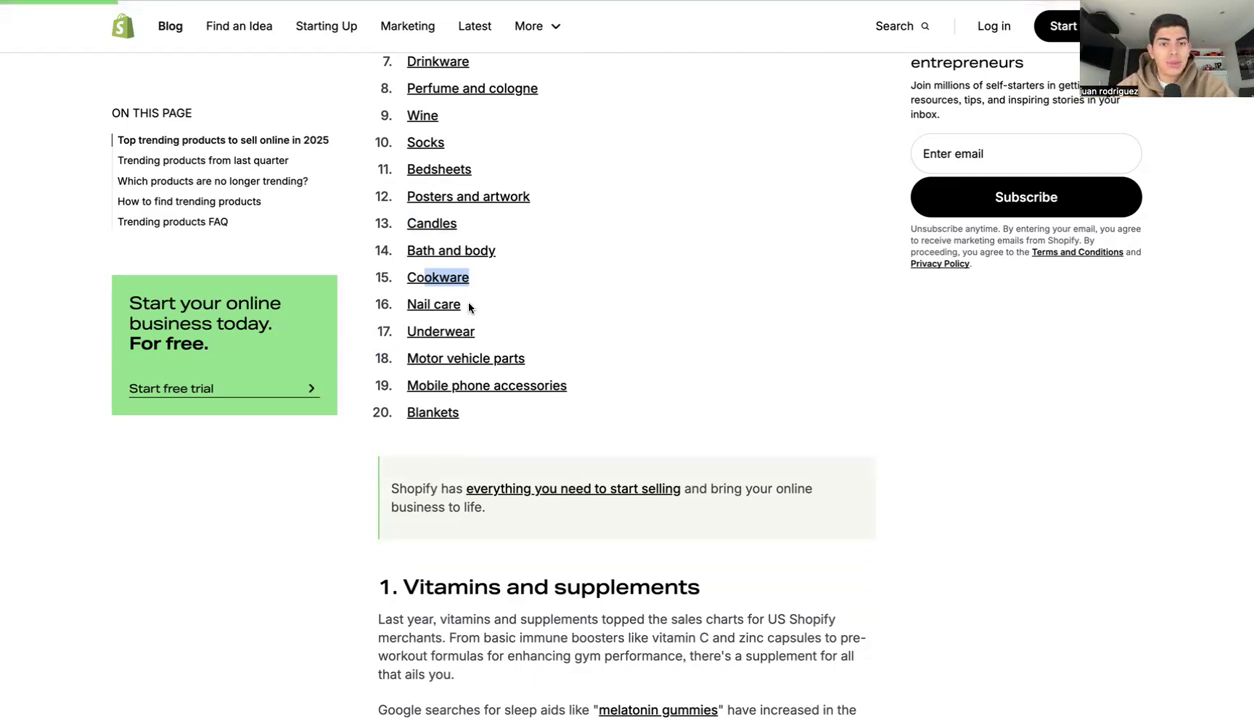
drag(462, 304, 383, 302)
click(512, 332)
drag(512, 332, 389, 328)
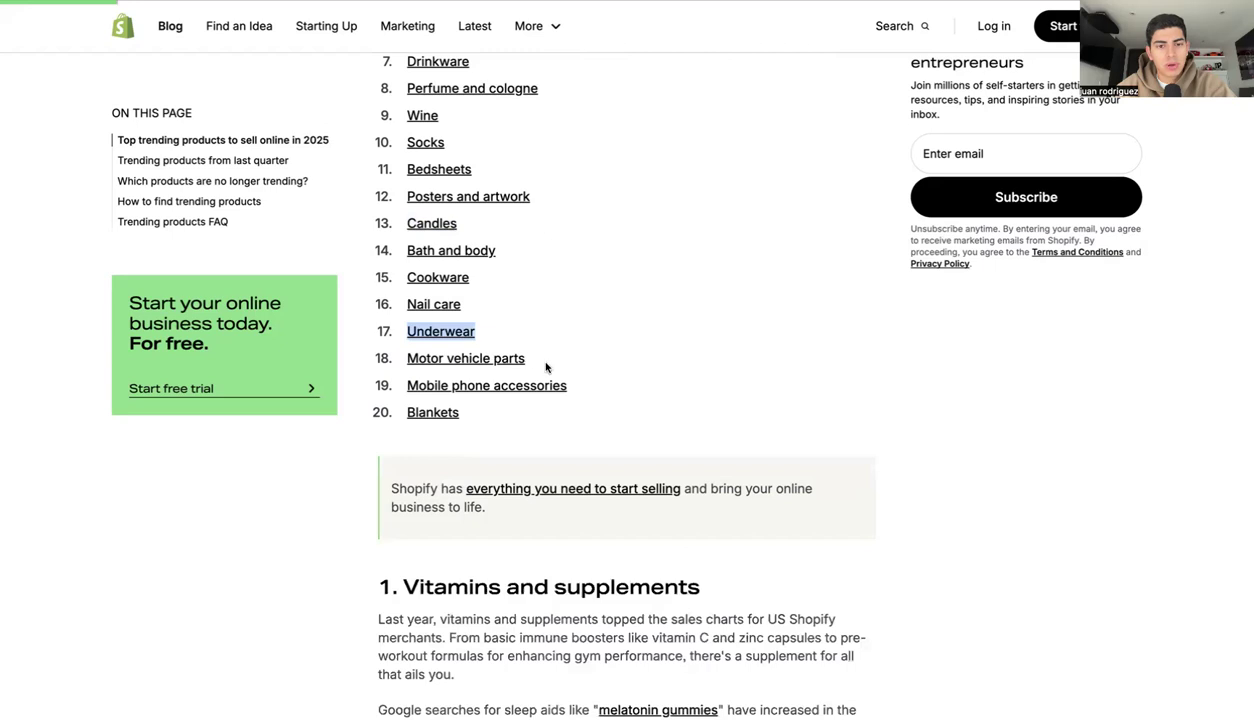
click(543, 360)
drag(543, 360, 407, 360)
drag(595, 386, 405, 393)
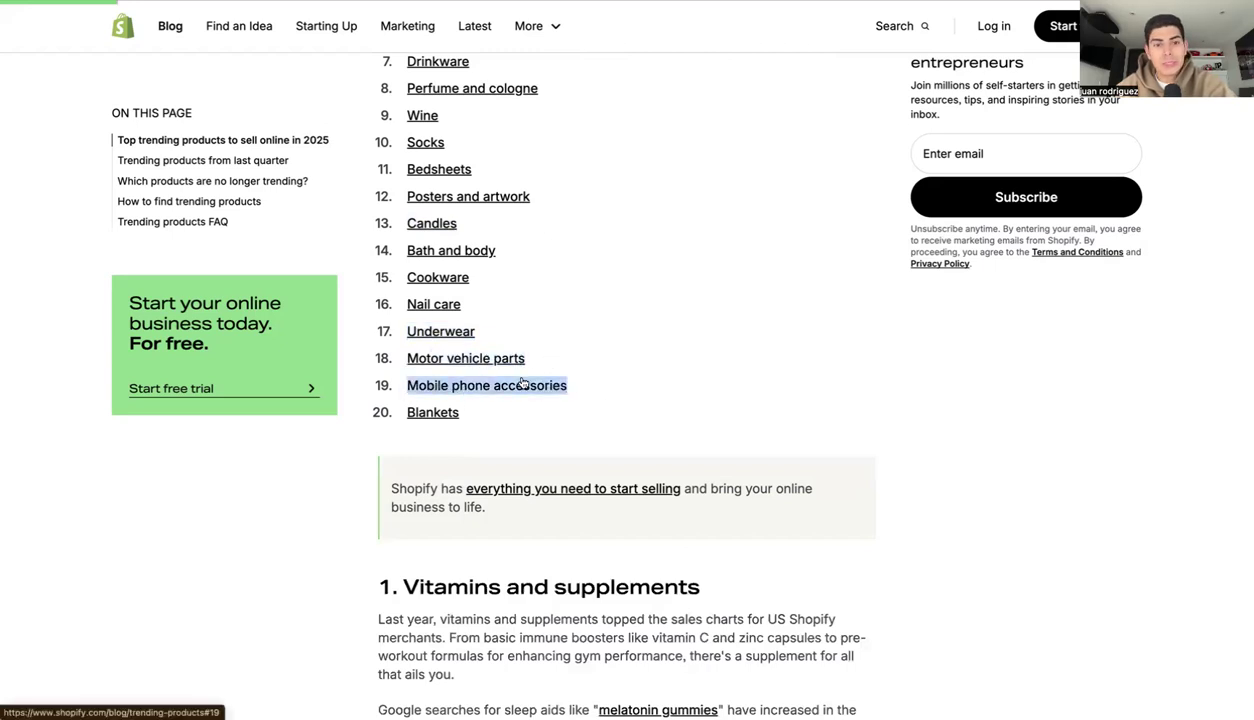
Examine the Shopify article's detailed sections on vitamins and supplements and on skin care.
scroll(521, 381, up, 3)
scroll(521, 381, up, 2)
scroll(521, 378, down, 3)
scroll(524, 372, up, 2)
scroll(521, 378, down, 10)
scroll(521, 378, down, 6)
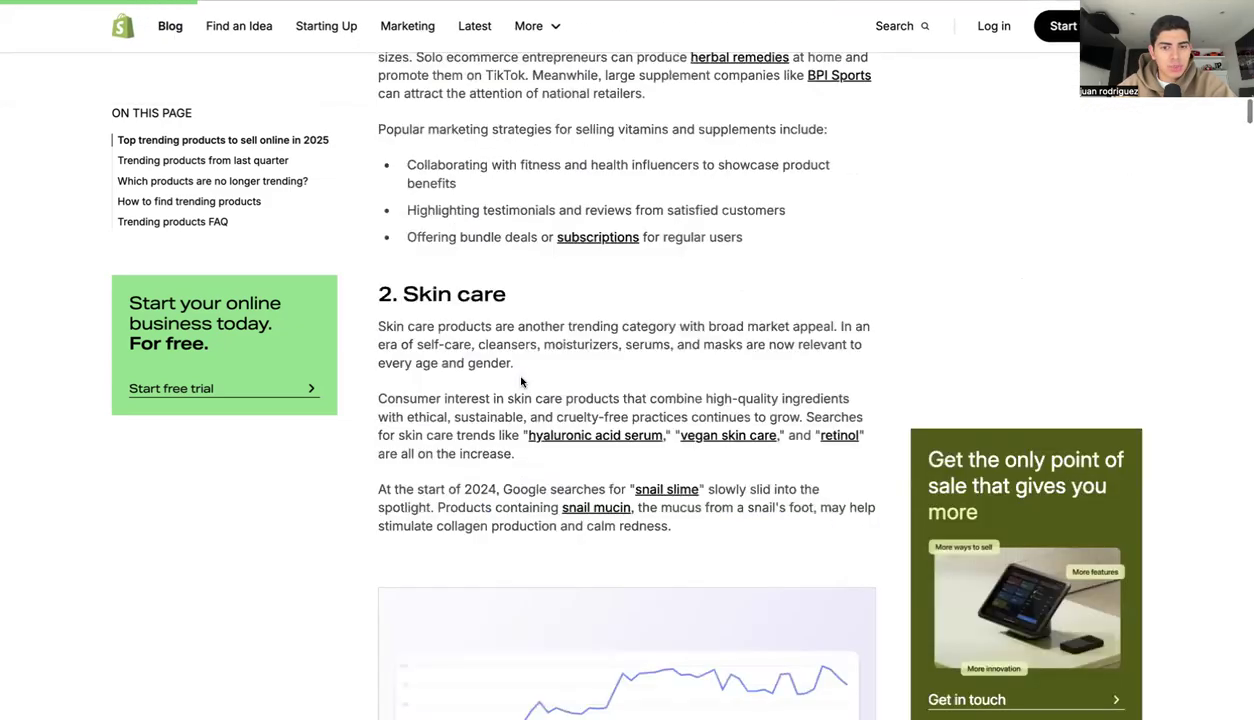
scroll(521, 381, down, 6)
scroll(481, 349, up, 4)
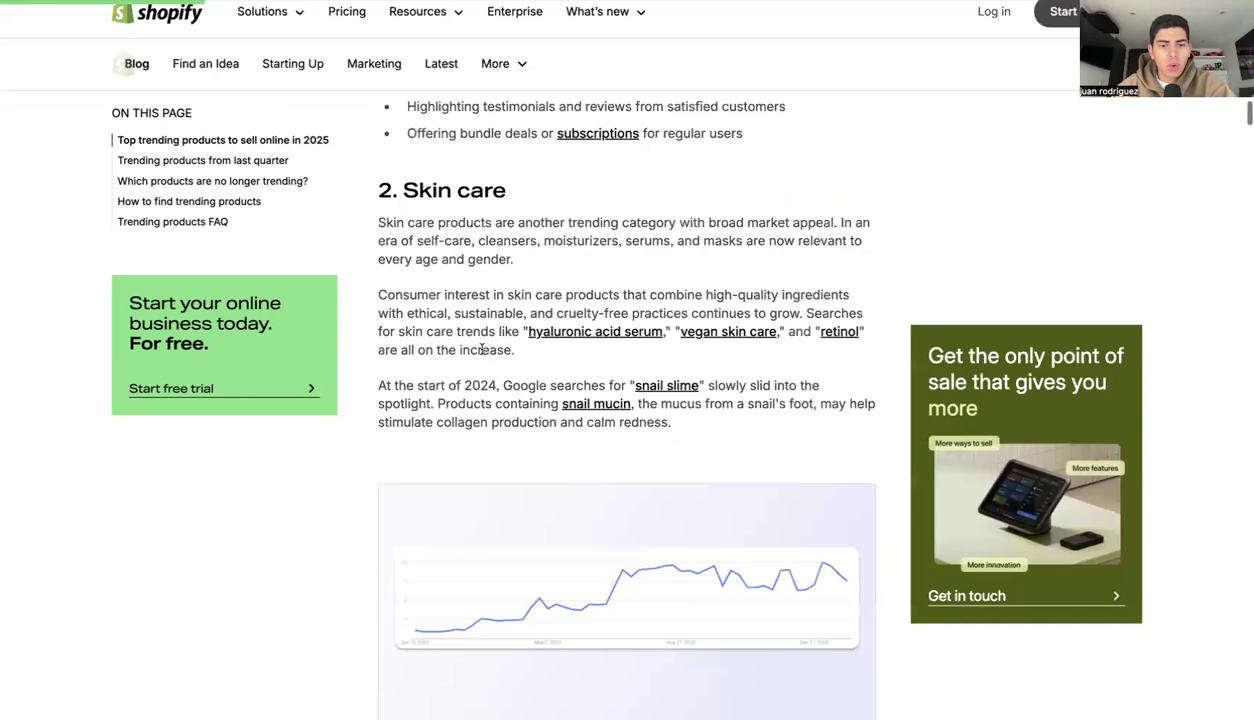
scroll(481, 349, up, 5)
scroll(481, 349, up, 4)
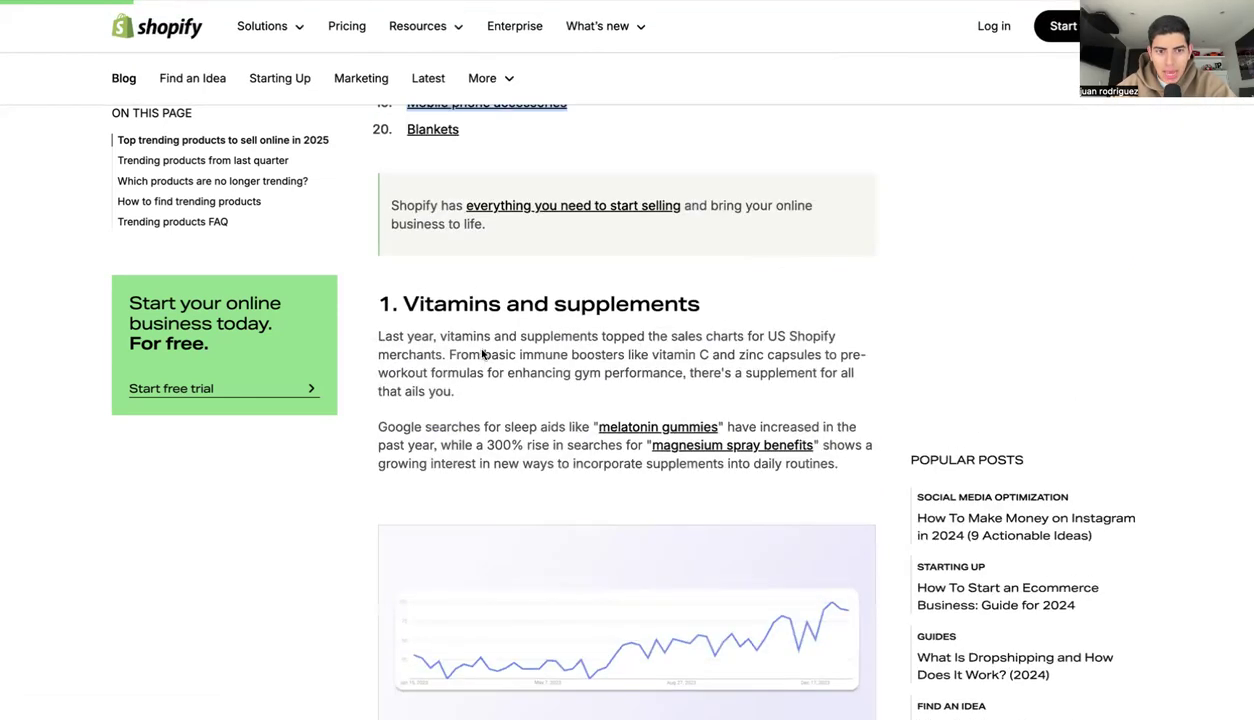
scroll(481, 352, up, 3)
scroll(540, 461, up, 8)
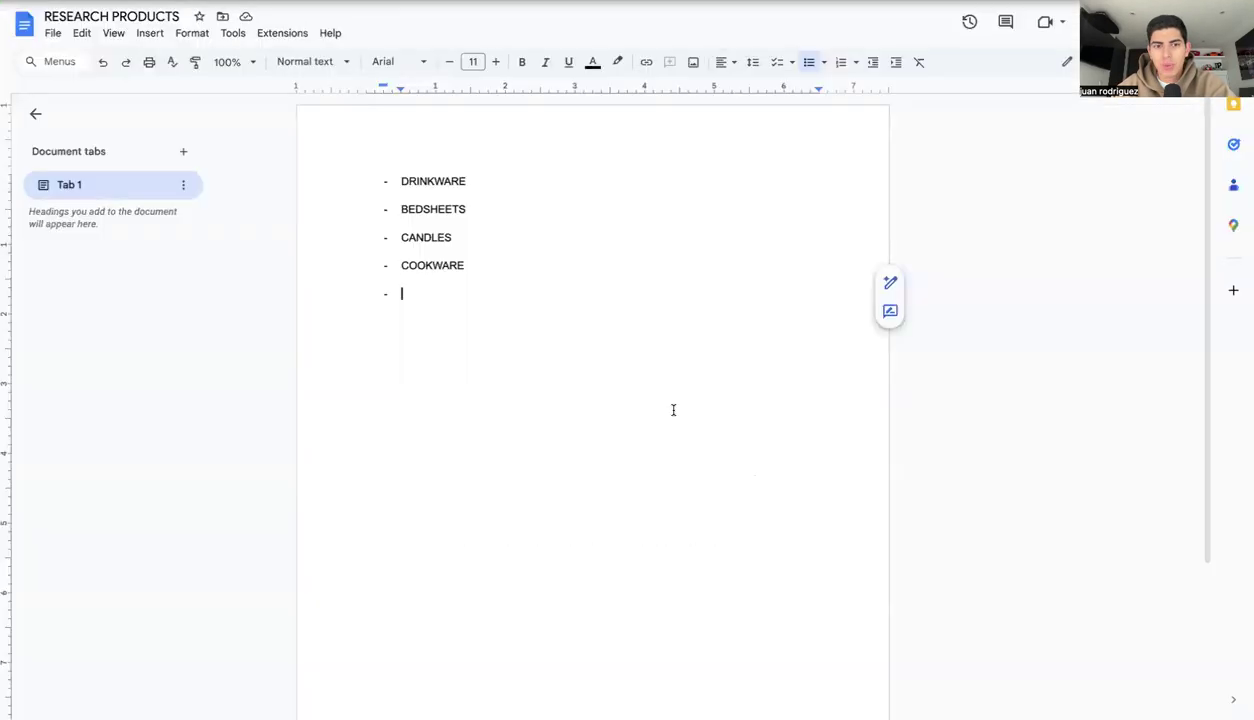
Add "DOG PRODUCTS - INNOVATIVE" as the fifth item of the list in the RESEARCH PRODUCTS document.
text(DOG PRODUC)
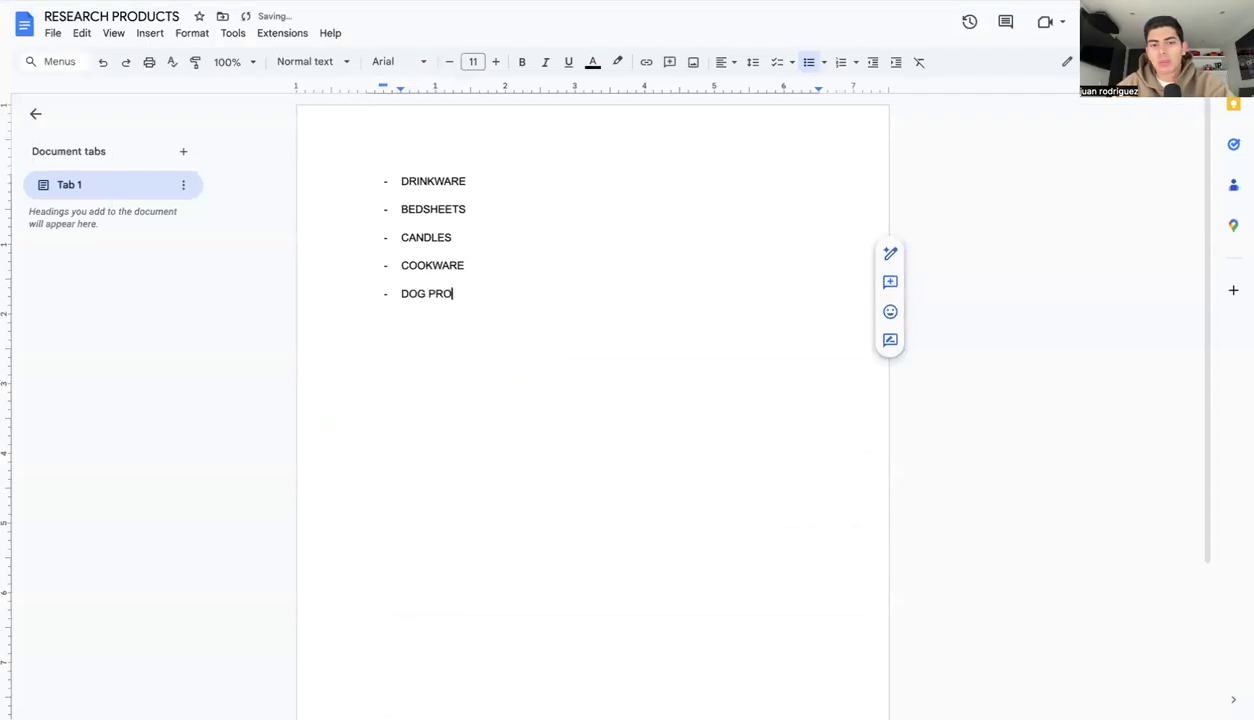
text(TS - INNOVATI E)
key(BackSpace)
key(BackSpace)
text(VE)
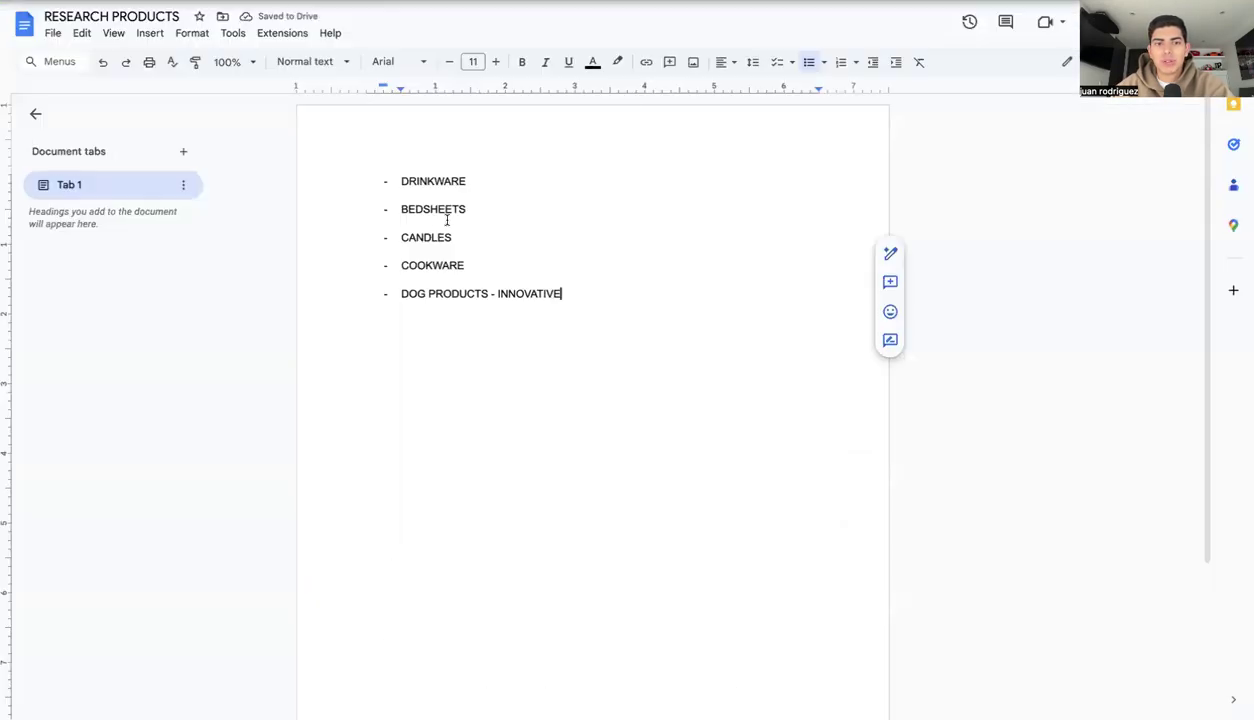
Insert an unbulleted heading line reading "RESEARCH TAB" above the product list, separated from DRINKWARE by a blank line.
click(394, 160)
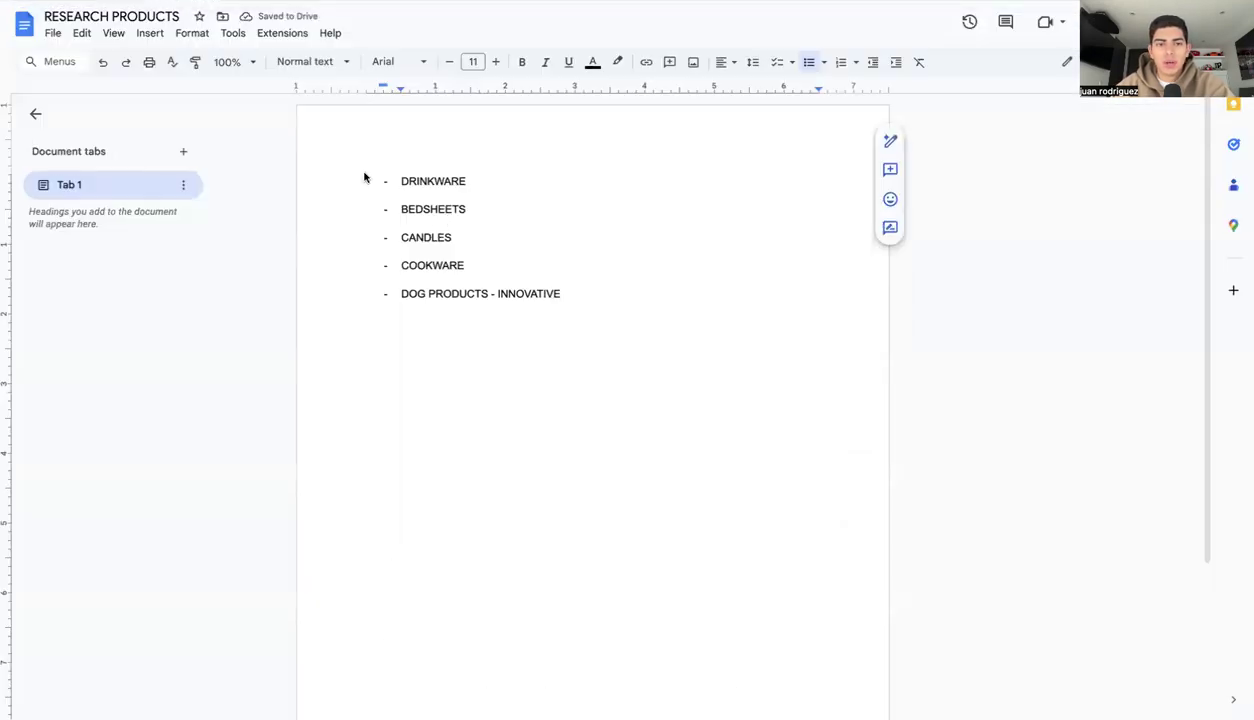
key(Return)
key(Up)
key(BackSpace)
key(BackSpace)
key(BackSpace)
key(Return)
key(Return)
key(Up)
text(RESEA)
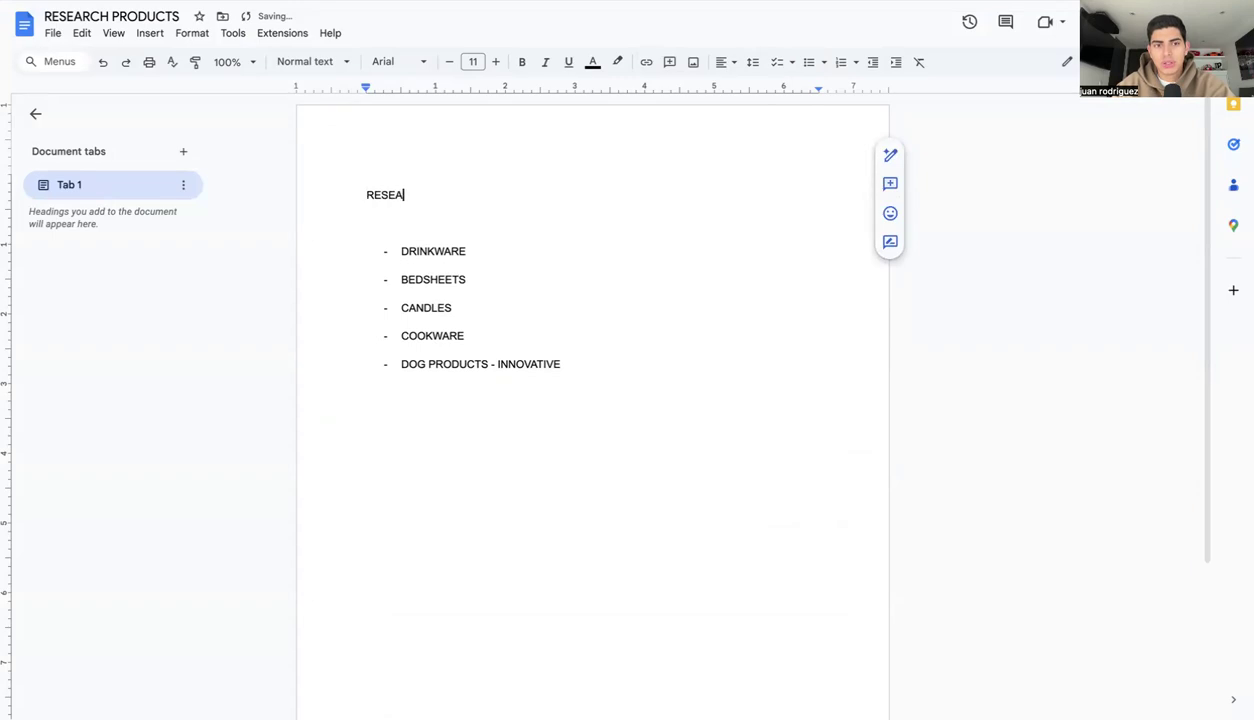
text(RCH TAB)
key(Up)
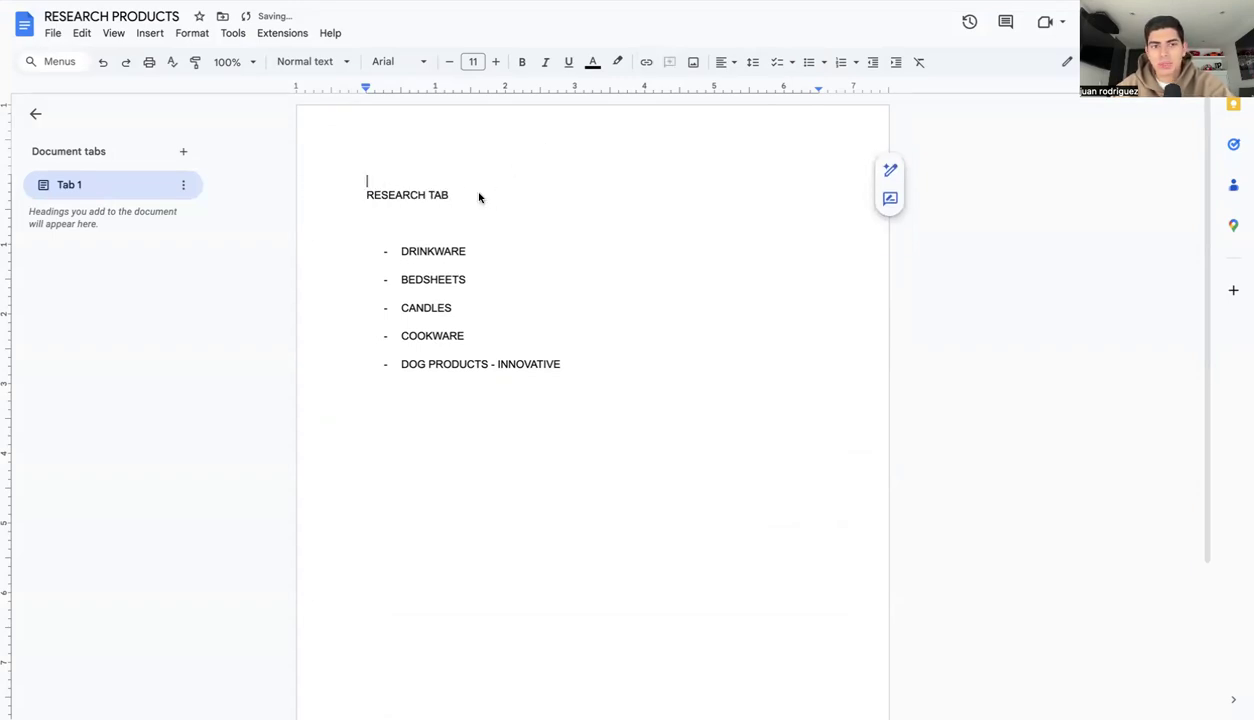
Center the RESEARCH TAB heading and make it bold.
drag(364, 196, 462, 196)
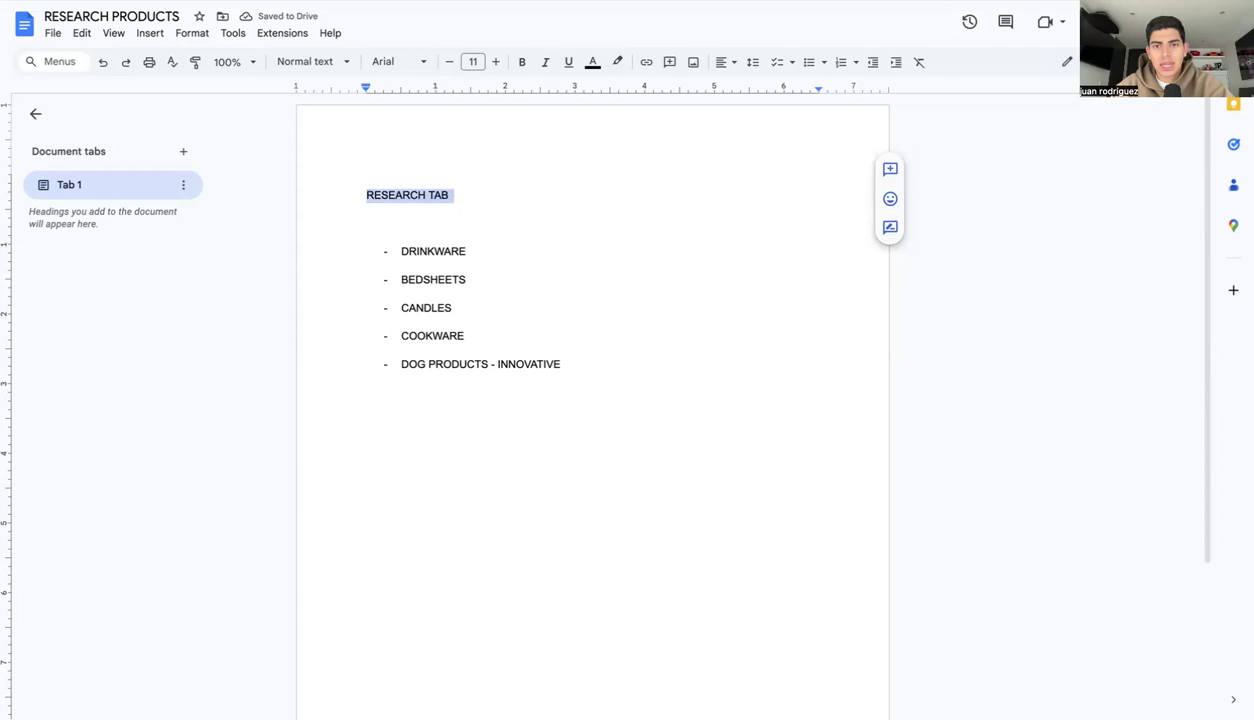
click(728, 62)
click(750, 89)
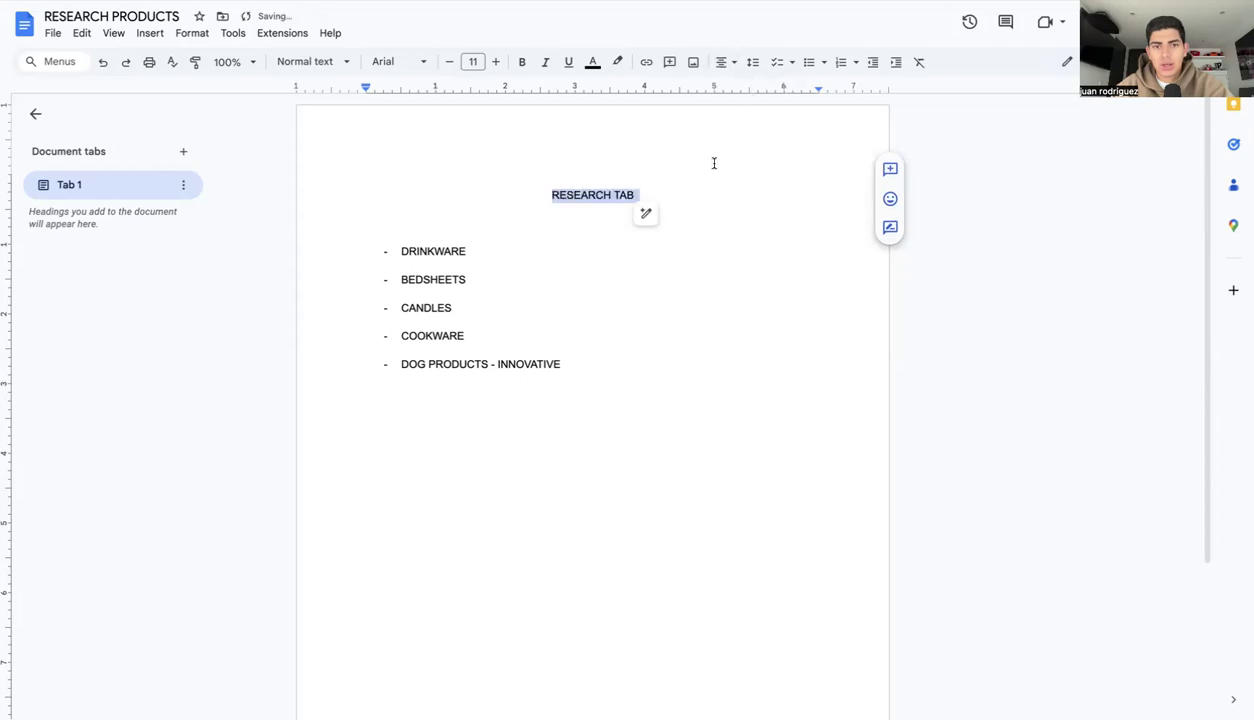
click(650, 291)
key(ctrl+b)
click(680, 193)
Add an empty list item below "DOG PRODUCTS - INNOVATIVE".
click(587, 364)
key(Return)
key(Return)
key(Return)
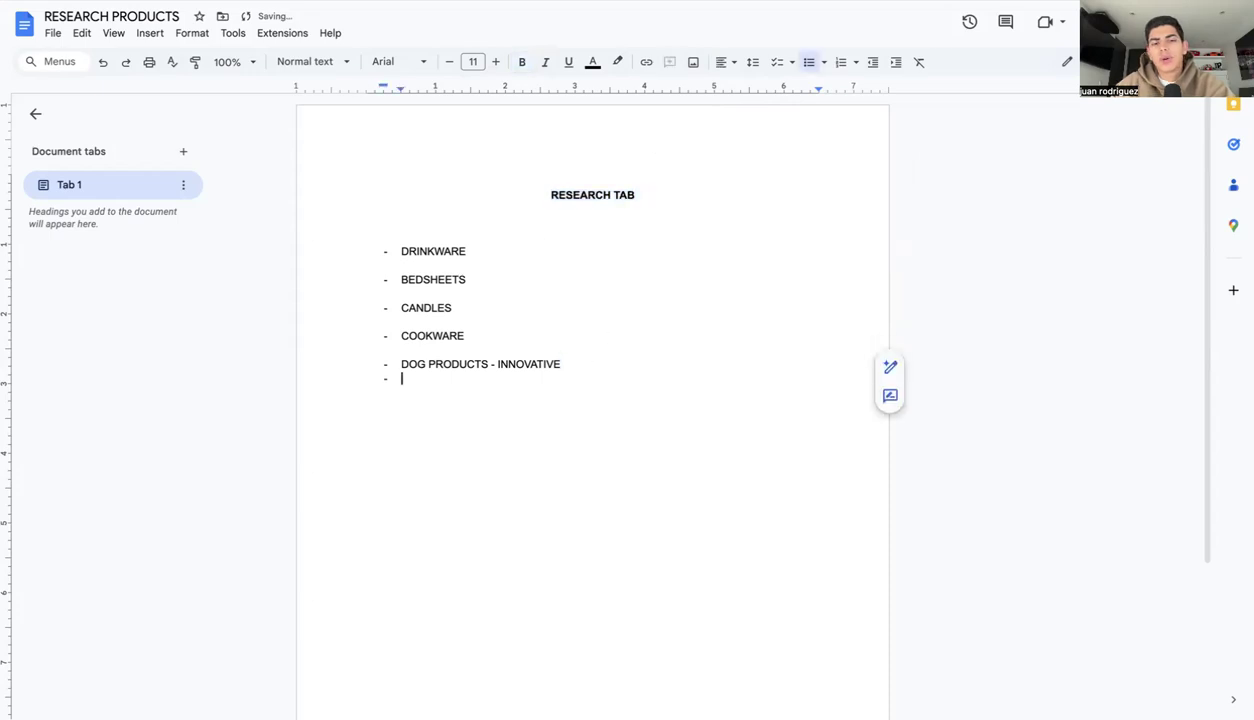